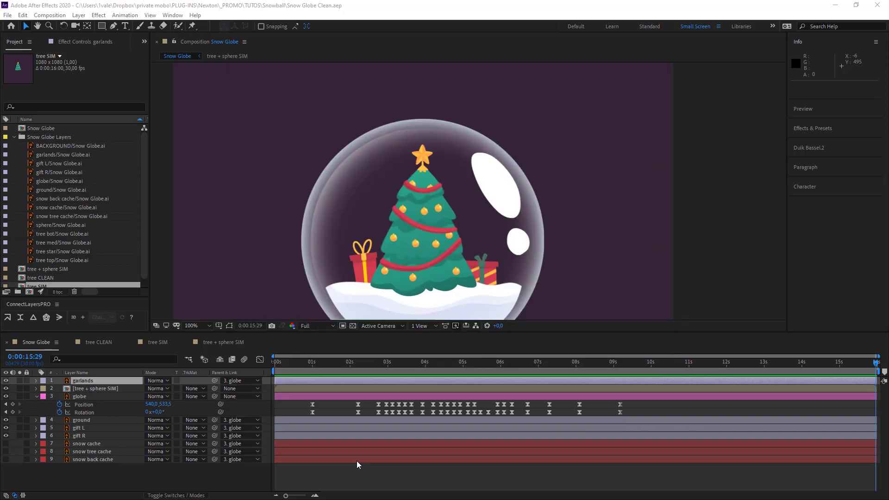
- Collapse the Snow Globe Layers folder and open the tree SIM composition at its first frame
{"action": "left_click", "coordinate": [14, 138]}
{"action": "left_click", "coordinate": [47, 162]}
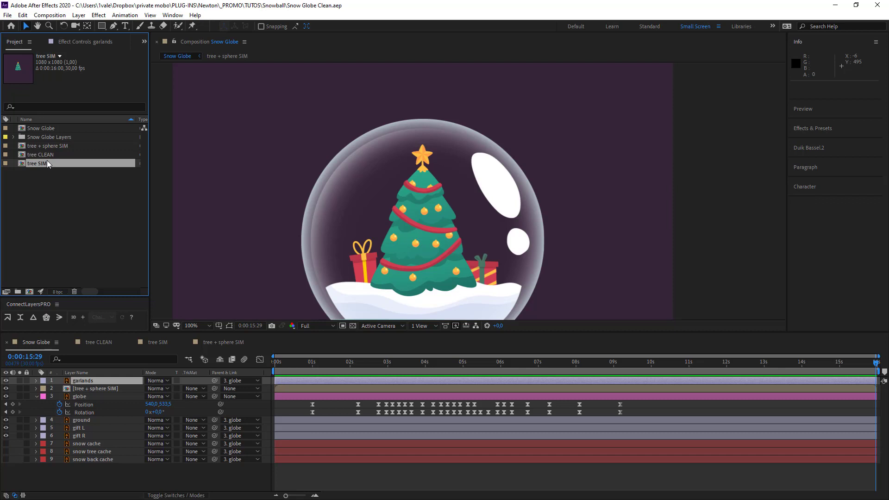
{"action": "double_click", "coordinate": [46, 163]}
{"action": "left_click_drag", "start_coordinate": [291, 363], "coordinate": [182, 388]}
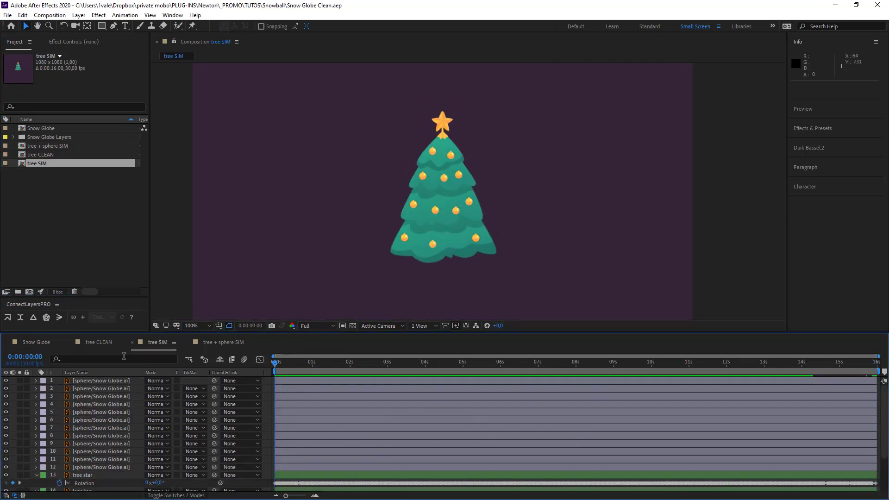
- Duplicate the tree SIM composition in the project and name the copy "garlands"
{"action": "left_click", "coordinate": [97, 248]}
{"action": "left_click", "coordinate": [43, 167]}
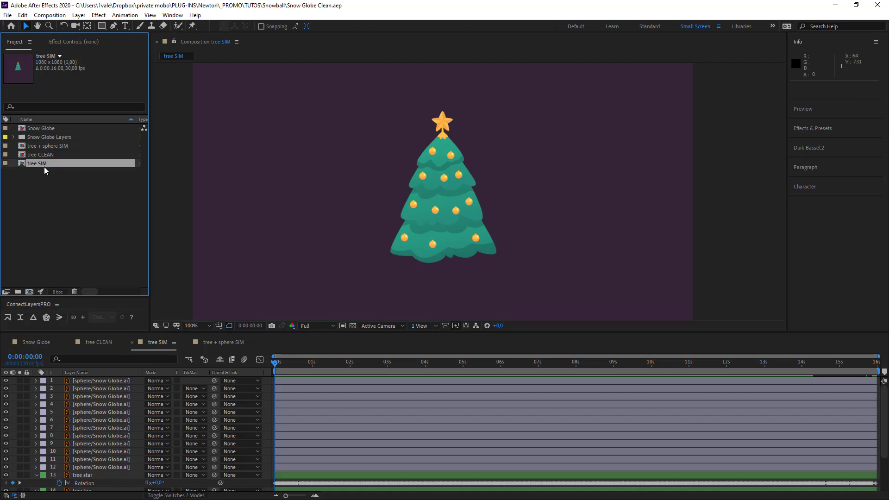
{"action": "key", "text": "ctrl+d"}
{"action": "key", "text": "Return"}
{"action": "key", "text": "BackSpace"}
{"action": "key", "text": "BackSpace"}
{"action": "key", "text": "BackSpace"}
{"action": "key", "text": "BackSpace"}
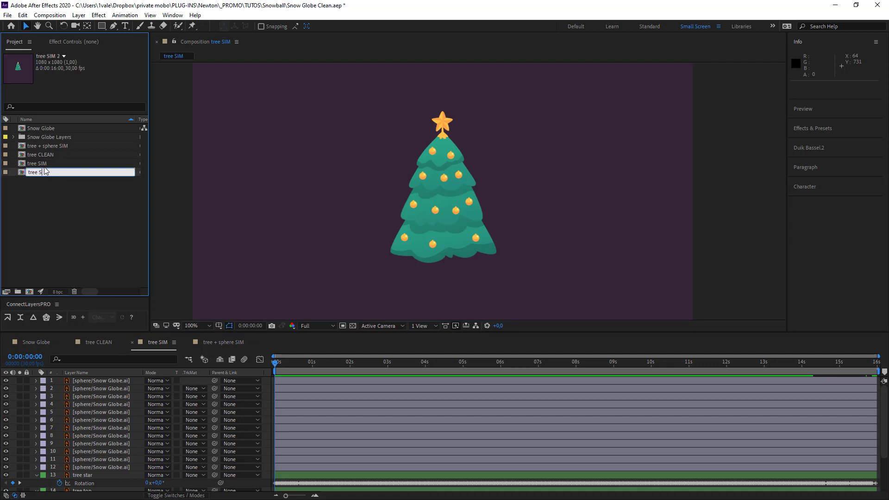
{"action": "key", "text": "BackSpace"}
{"action": "key", "text": "BackSpace"}
{"action": "key", "text": "BackSpace"}
{"action": "type", "text": "garlands"}
{"action": "key", "text": "Return"}
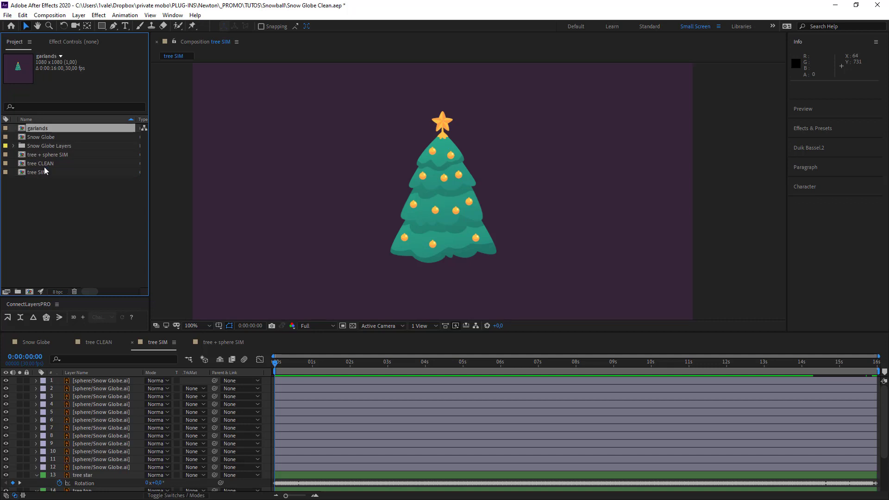
- Open the garlands composition and delete all twelve sphere layers
{"action": "double_click", "coordinate": [41, 129]}
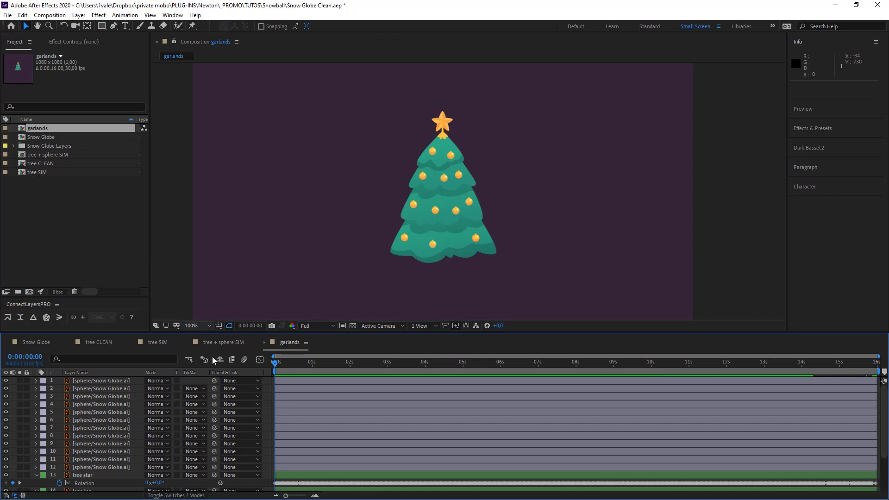
{"action": "left_click", "coordinate": [121, 381]}
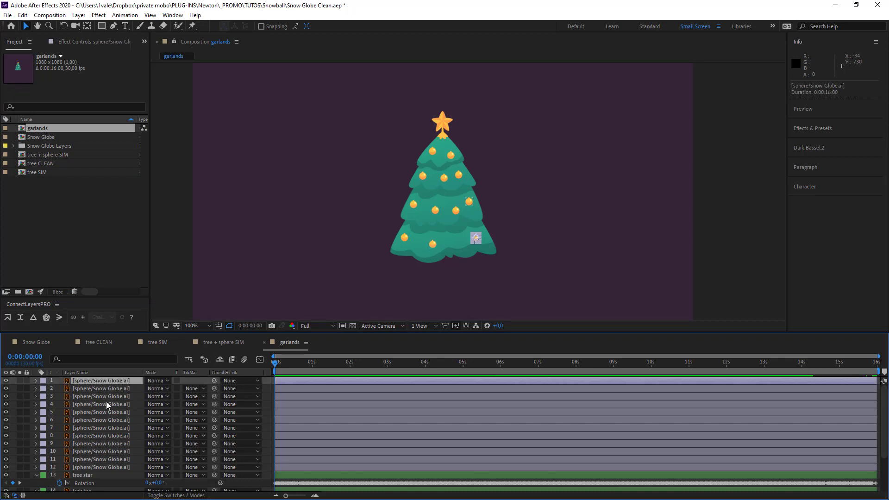
{"action": "left_click", "coordinate": [98, 468], "text": "shift"}
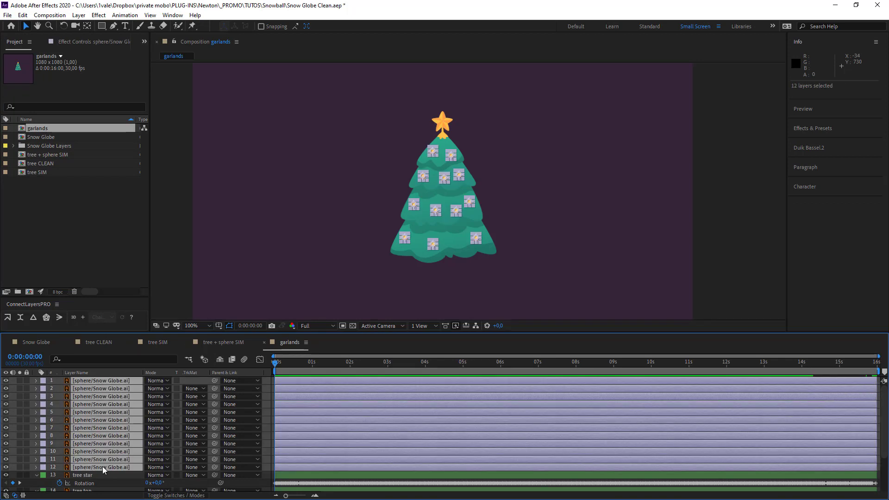
{"action": "key", "text": "Delete"}
{"action": "left_click", "coordinate": [114, 440]}
{"action": "left_click", "coordinate": [104, 453]}
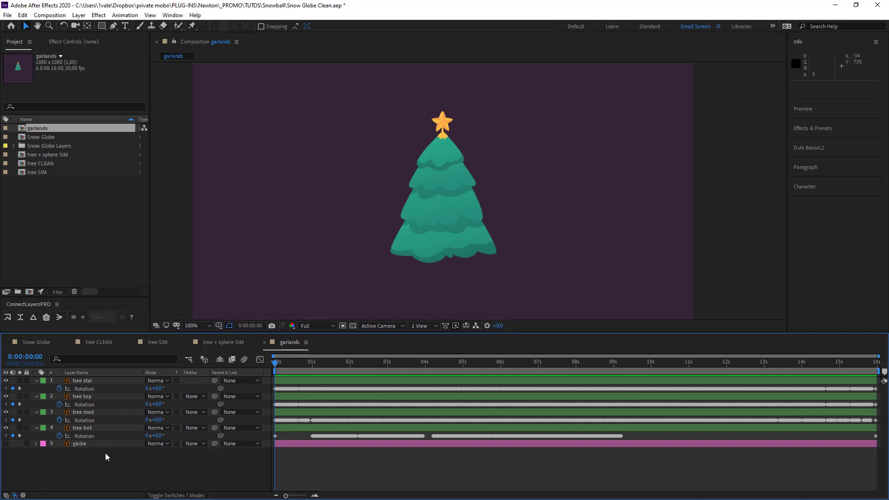
- Delete the globe and tree star layers and collapse the keyframed properties of the tree layers
{"action": "left_click", "coordinate": [84, 443]}
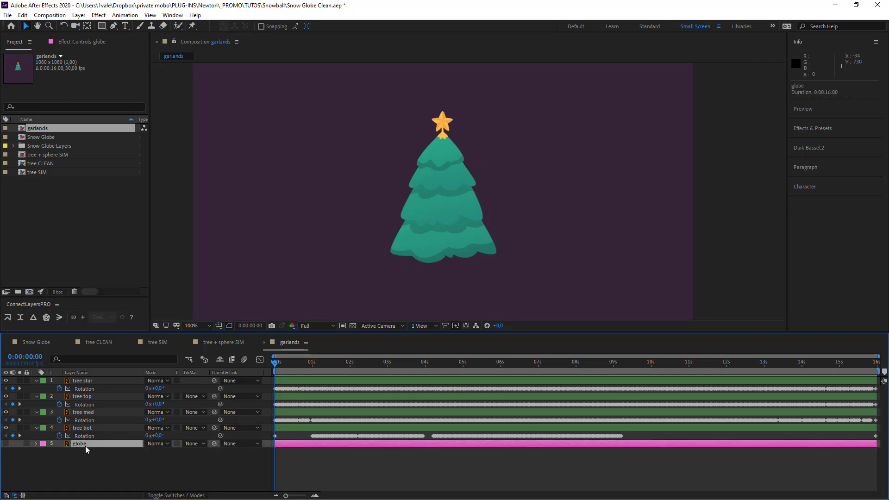
{"action": "key", "text": "Delete"}
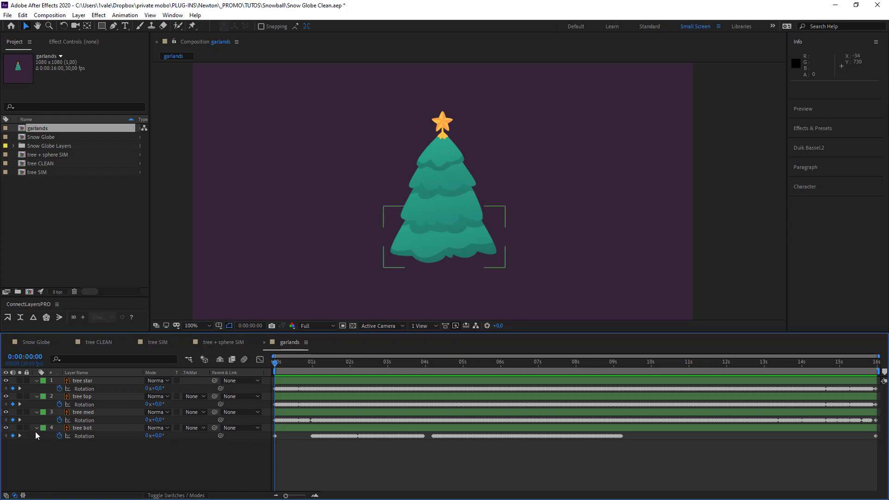
{"action": "key", "text": "ctrl+a"}
{"action": "key", "text": "u"}
{"action": "left_click", "coordinate": [90, 460]}
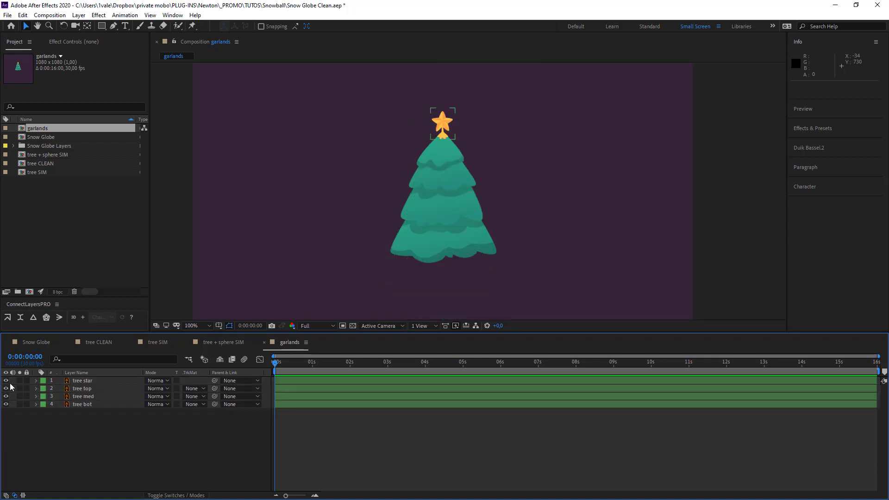
{"action": "left_click", "coordinate": [76, 380]}
{"action": "key", "text": "Delete"}
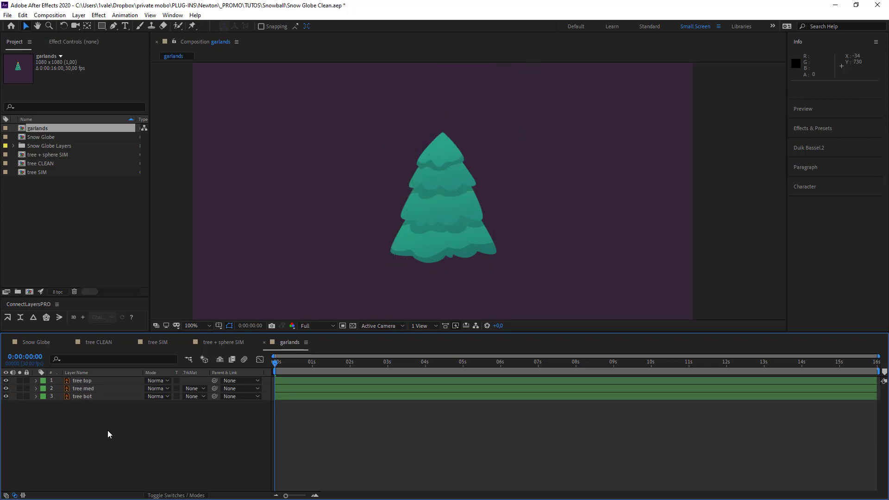
- Copy the garlands layer from the Snow Globe composition into the garlands composition above the tree layers
{"action": "left_click", "coordinate": [43, 341]}
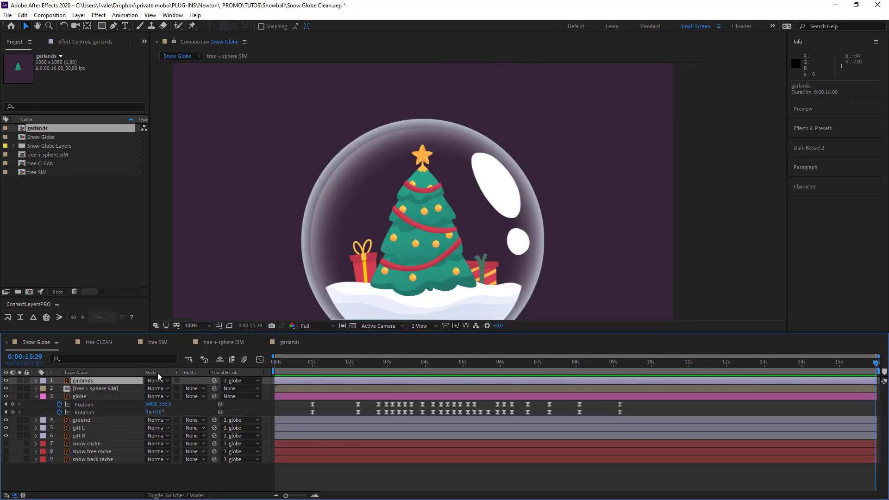
{"action": "left_click", "coordinate": [280, 342]}
{"action": "left_click", "coordinate": [139, 444]}
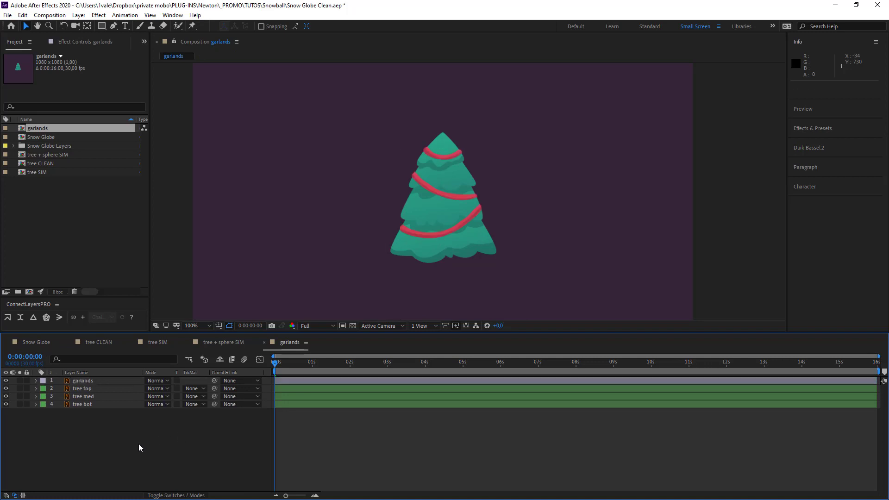
{"action": "left_click", "coordinate": [23, 381]}
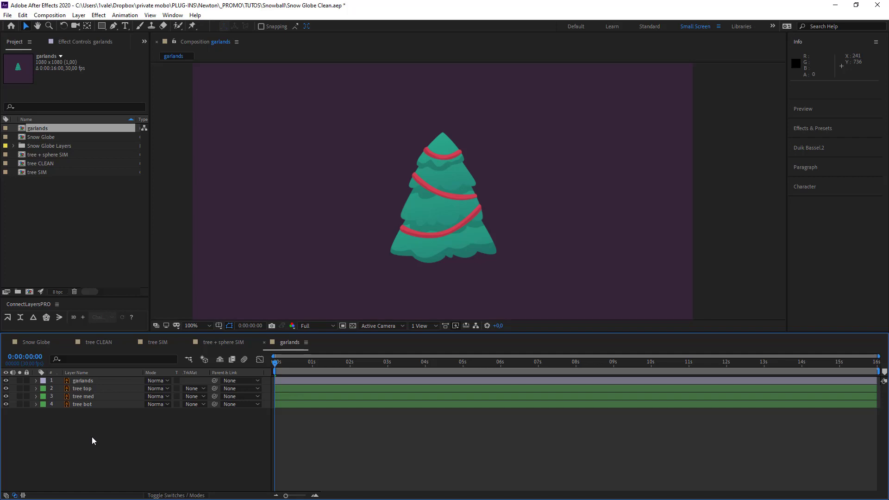
- Add a null object, give it an Orange label, and set its scale to 34%
{"action": "key", "text": "ctrl+alt+shift+y"}
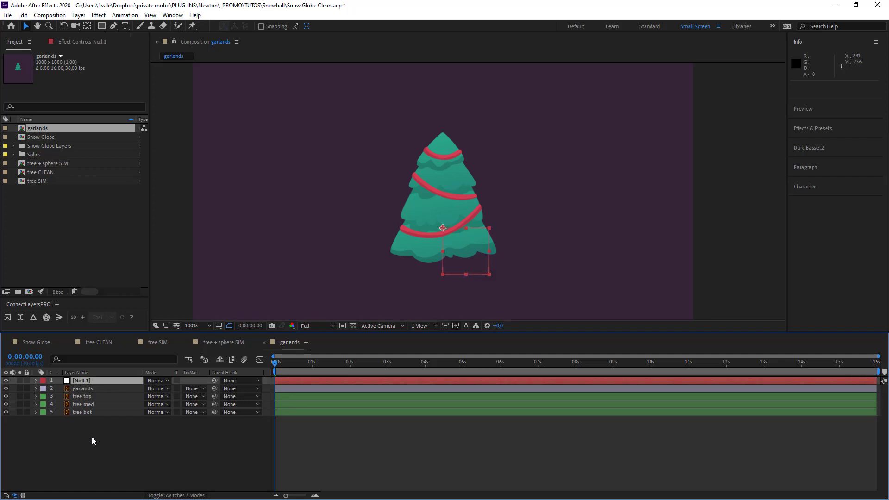
{"action": "left_click", "coordinate": [43, 380]}
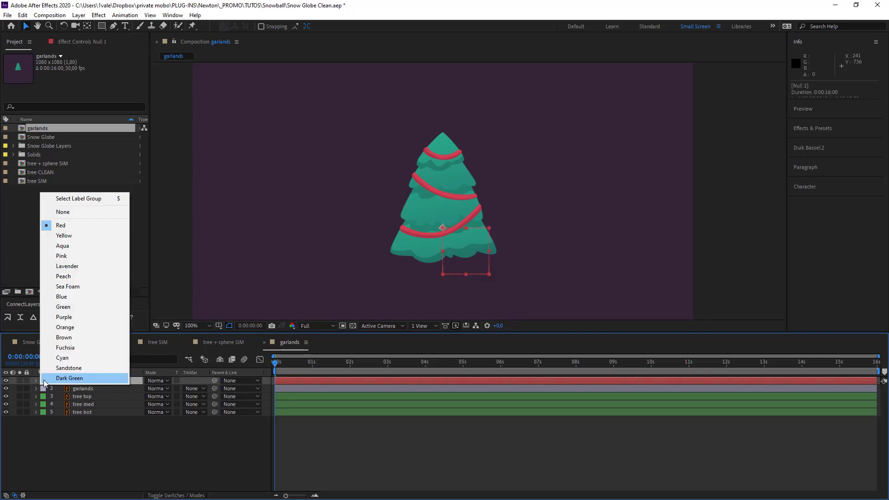
{"action": "left_click", "coordinate": [85, 326]}
{"action": "key", "text": "s"}
{"action": "left_click", "coordinate": [159, 388]}
{"action": "type", "text": "34"}
{"action": "key", "text": "Return"}
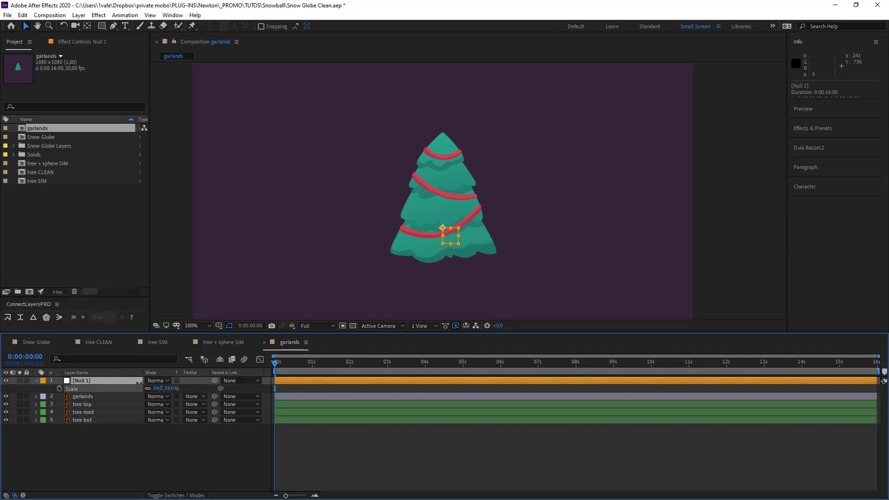
- Place the null on the left end of the top garland and put a duplicate of it on the right end
{"action": "key", "text": "period"}
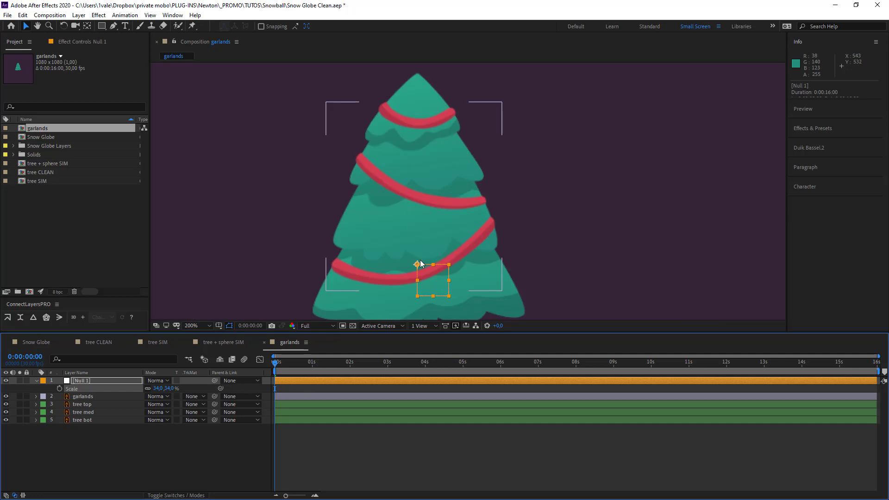
{"action": "left_click_drag", "start_coordinate": [420, 263], "coordinate": [382, 108]}
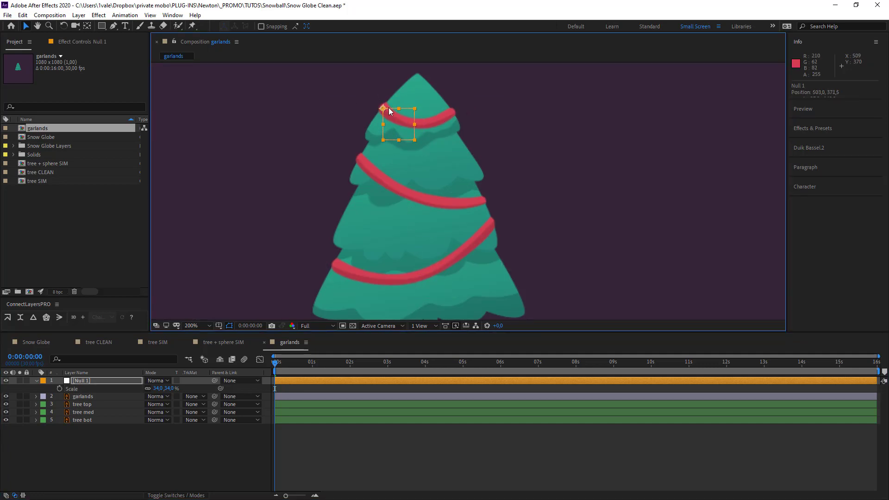
{"action": "key", "text": "ctrl+d"}
{"action": "left_click_drag", "start_coordinate": [389, 111], "coordinate": [457, 113]}
{"action": "key", "text": "Return"}
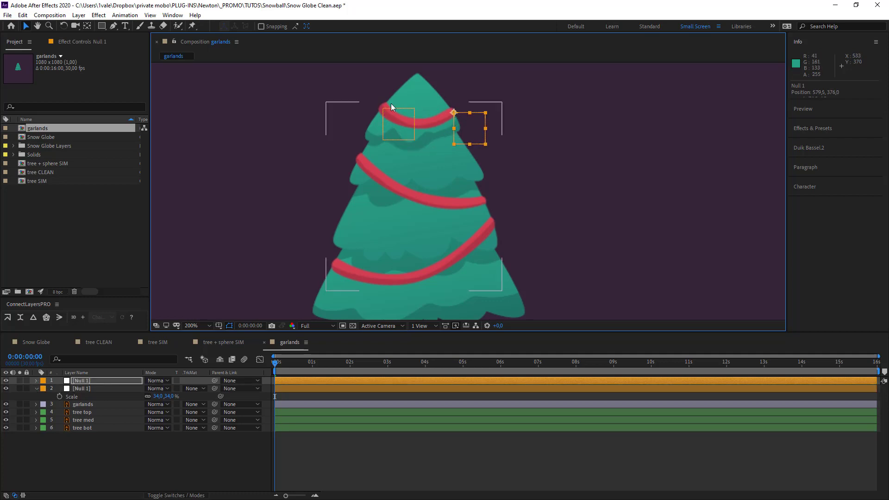
- Fine-tune both nulls so their anchor points sit on the tips of the top garland
{"action": "left_click", "coordinate": [383, 108]}
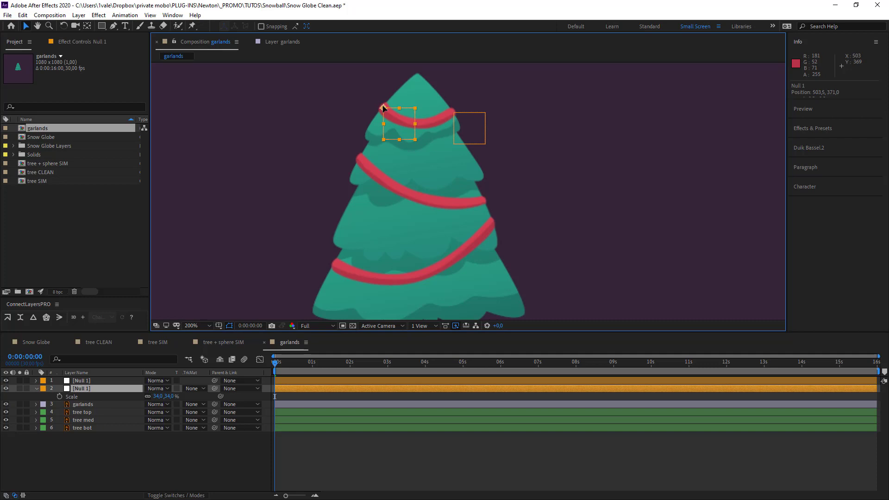
{"action": "left_click", "coordinate": [457, 116]}
{"action": "scroll", "coordinate": [457, 113], "scroll_direction": "up", "scroll_amount": 3}
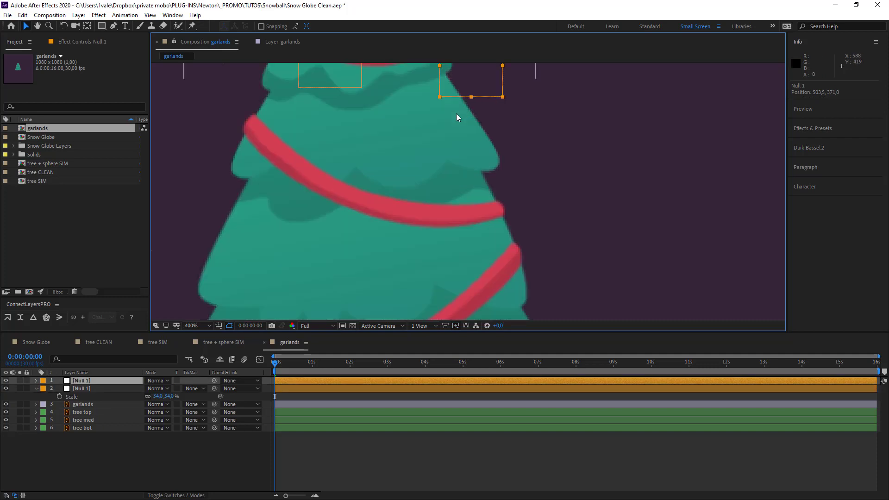
{"action": "scroll", "coordinate": [459, 110], "scroll_direction": "down", "scroll_amount": 3}
{"action": "scroll", "coordinate": [449, 259], "scroll_direction": "right", "scroll_amount": 3}
{"action": "scroll", "coordinate": [464, 276], "scroll_direction": "up", "scroll_amount": 2}
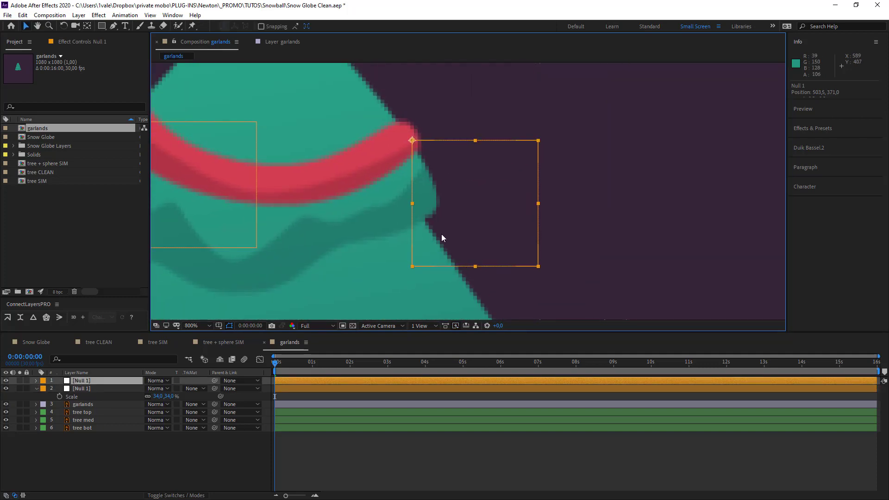
{"action": "left_click_drag", "start_coordinate": [413, 142], "coordinate": [407, 137]}
{"action": "key", "text": "comma"}
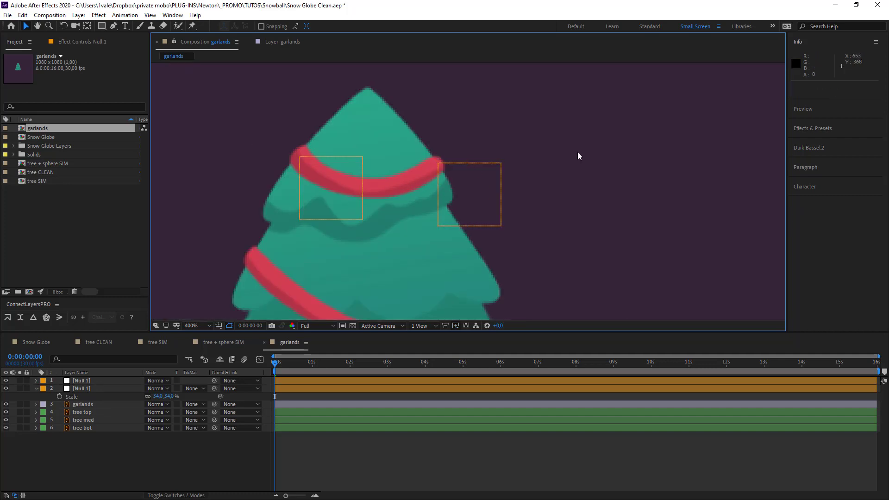
- Rename the left null "G01 L" and the right null "G01 R"
{"action": "left_click", "coordinate": [80, 390]}
{"action": "key", "text": "Return"}
{"action": "type", "text": "G01 L"}
{"action": "key", "text": "Return"}
{"action": "key", "text": "ctrl+Up"}
{"action": "key", "text": "Return"}
{"action": "type", "text": "G01 R"}
{"action": "key", "text": "Return"}
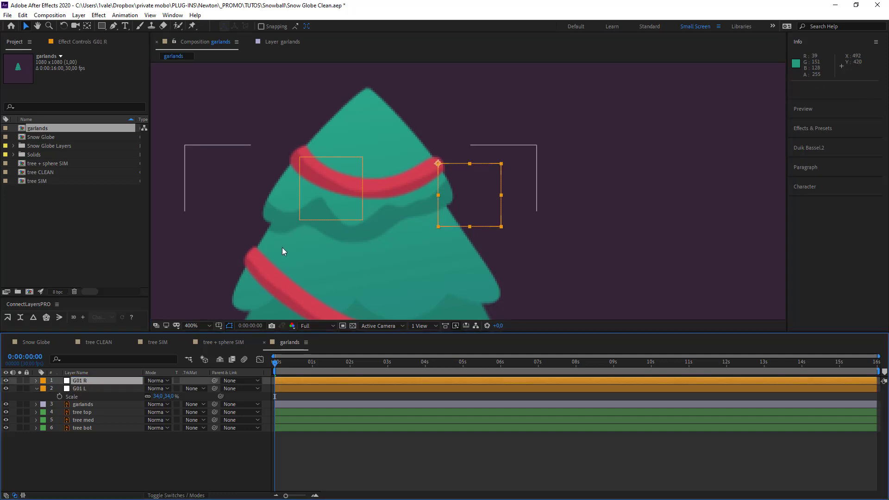
- Parent the G01 R and G01 L nulls to the tree top layer and scrub the start of the animation to check them
{"action": "left_click", "coordinate": [303, 168]}
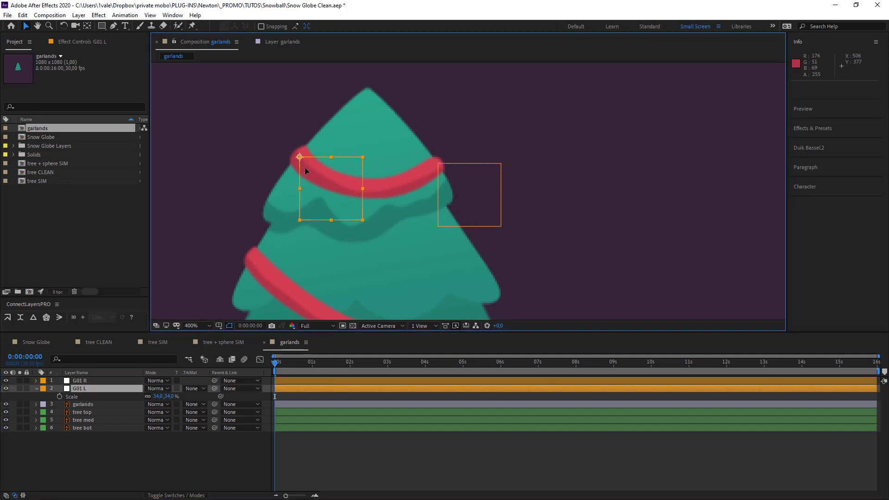
{"action": "left_click", "coordinate": [437, 197], "text": "shift"}
{"action": "left_click", "coordinate": [99, 440]}
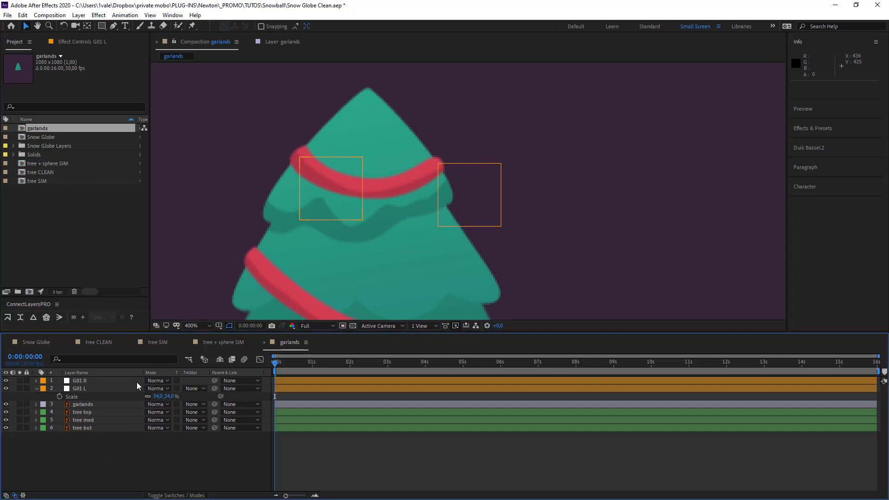
{"action": "left_click", "coordinate": [98, 380]}
{"action": "left_click", "coordinate": [91, 388], "text": "shift"}
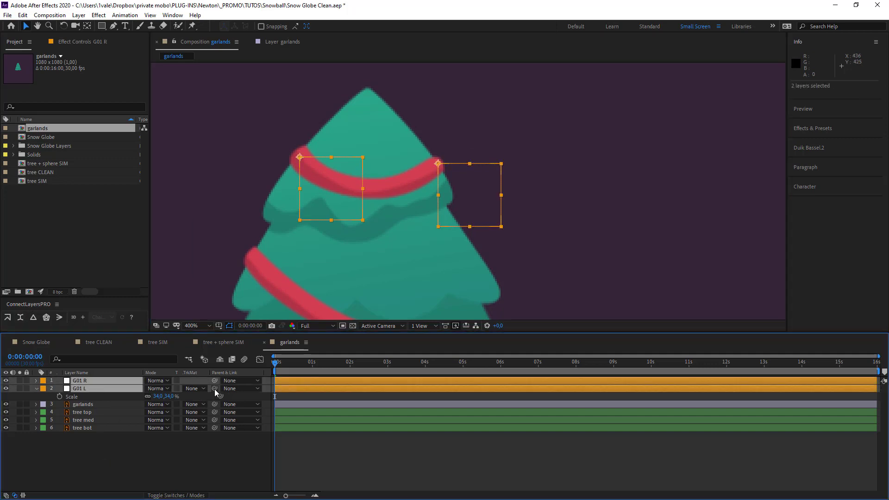
{"action": "left_click_drag", "start_coordinate": [215, 388], "coordinate": [93, 412]}
{"action": "left_click", "coordinate": [308, 360]}
{"action": "left_click_drag", "start_coordinate": [336, 367], "coordinate": [275, 368]}
{"action": "left_click", "coordinate": [57, 439]}
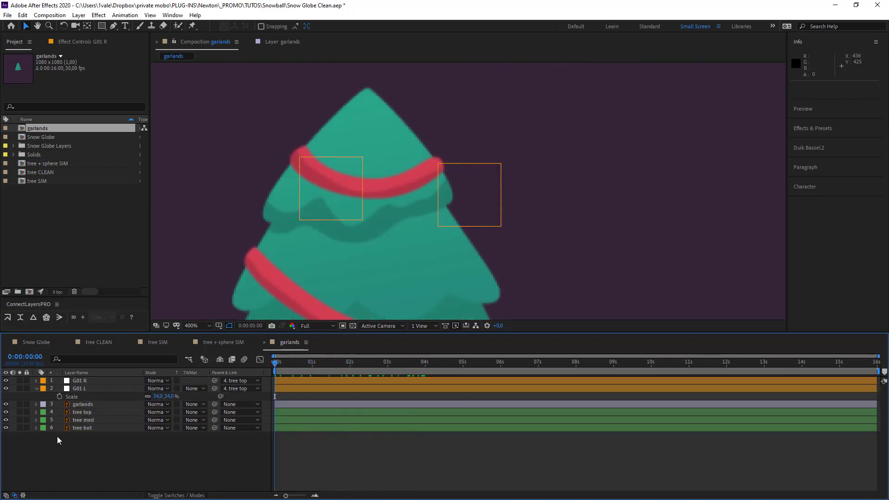
- Hide the garlands layer and connect the G01 L and G01 R nulls with a ConnectLayersPRO shape layer
{"action": "left_click", "coordinate": [6, 404]}
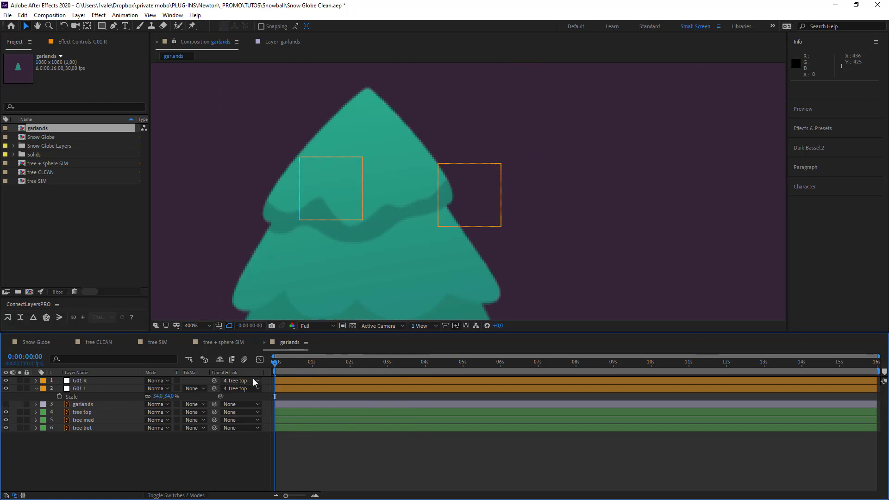
{"action": "key", "text": "comma"}
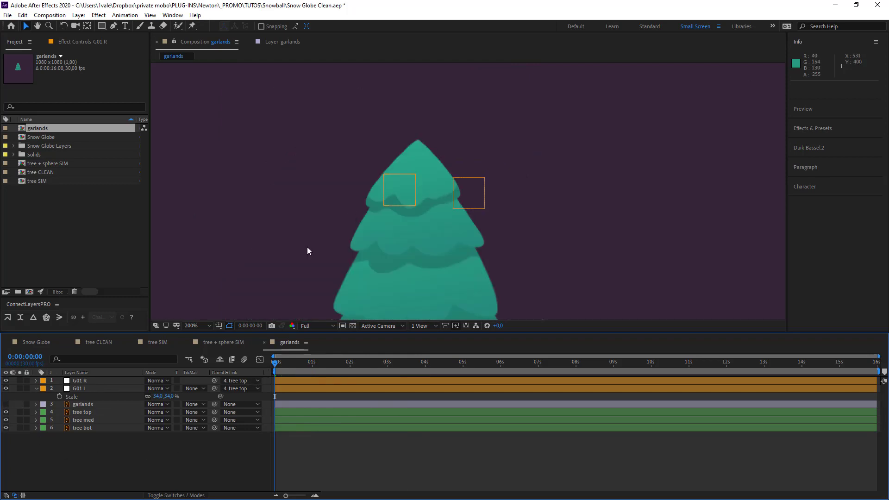
{"action": "left_click", "coordinate": [88, 381]}
{"action": "left_click", "coordinate": [84, 388]}
{"action": "left_click", "coordinate": [83, 381], "text": "shift"}
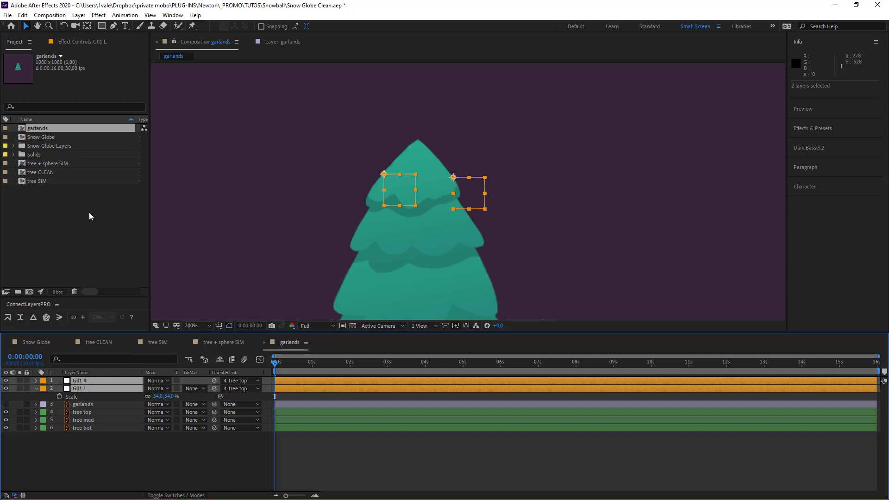
{"action": "left_click", "coordinate": [8, 317]}
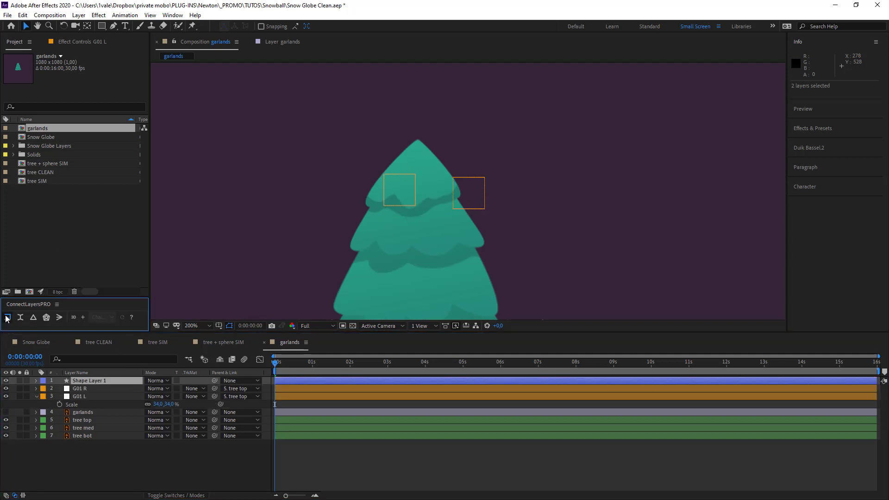
- Preview the animation to check that the connecting line follows the tree top
{"action": "left_click", "coordinate": [330, 445]}
{"action": "key", "text": "space"}
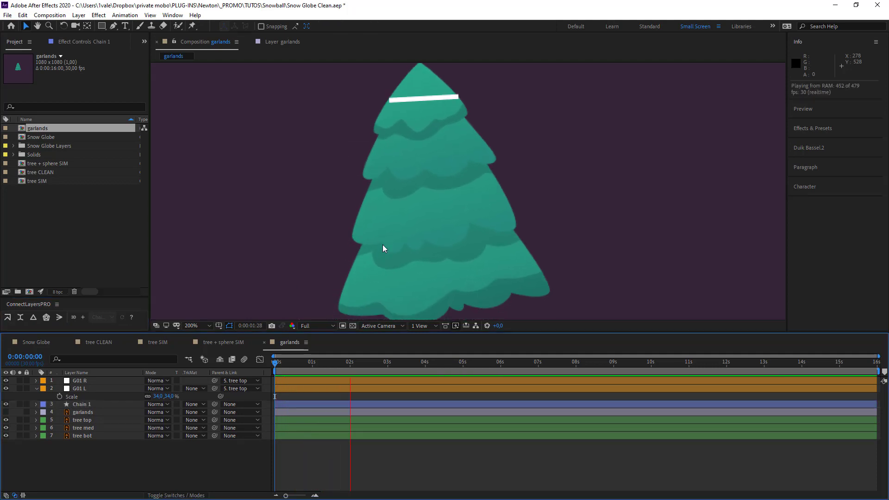
{"action": "scroll", "coordinate": [388, 228], "scroll_direction": "down", "scroll_amount": 2}
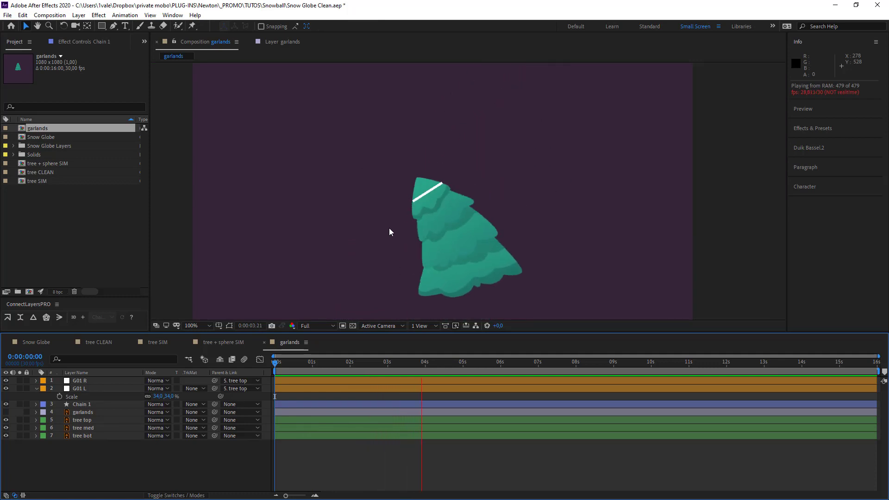
{"action": "key", "text": "space"}
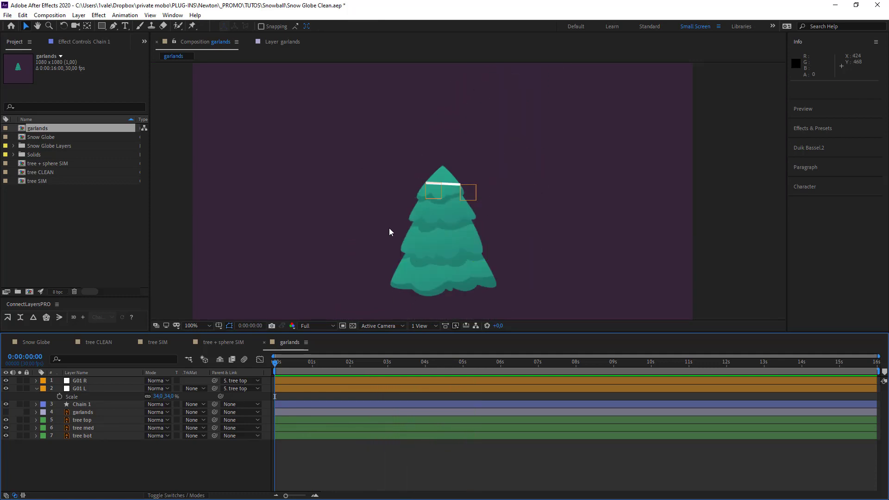
- Set the Chain 1 stroke to a Round Cap line cap and a stroke width of 10
{"action": "left_click", "coordinate": [82, 405]}
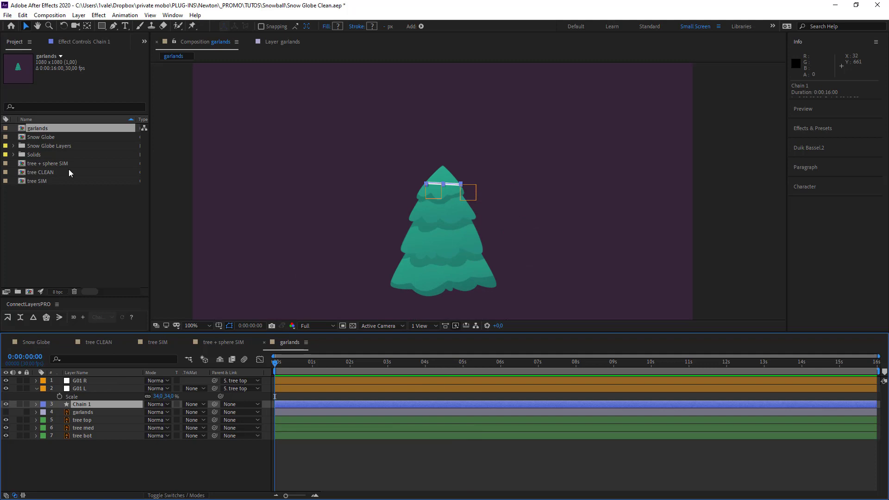
{"action": "left_click", "coordinate": [76, 41]}
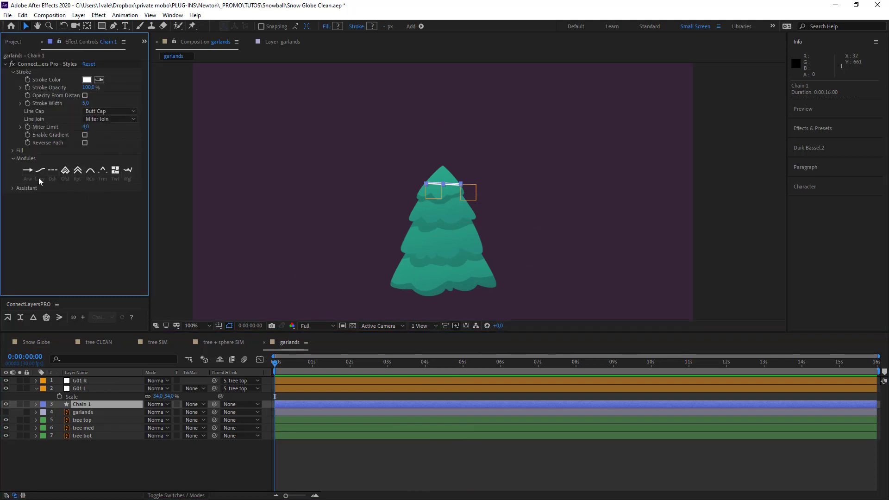
{"action": "key", "text": "period"}
{"action": "key", "text": "period"}
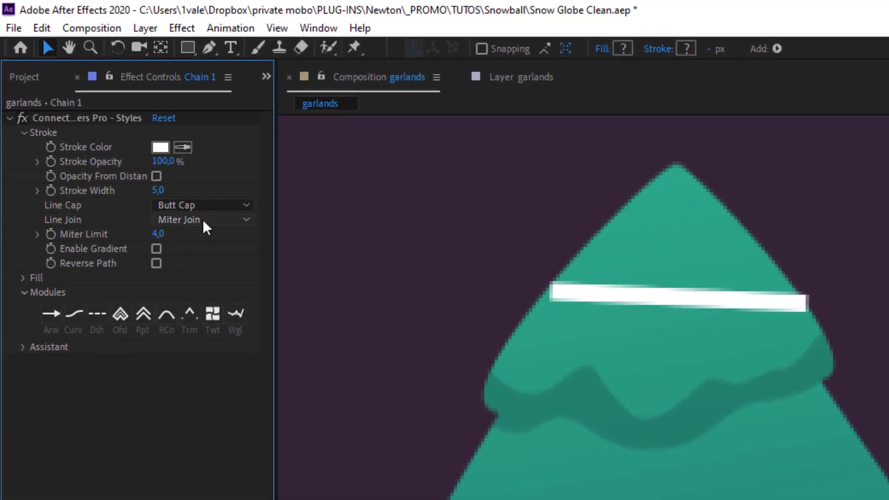
{"action": "left_click", "coordinate": [218, 204]}
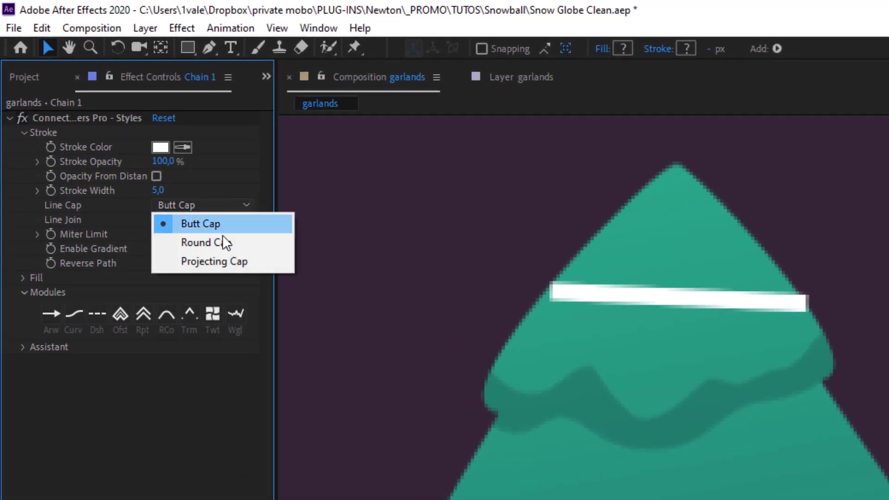
{"action": "left_click", "coordinate": [224, 240]}
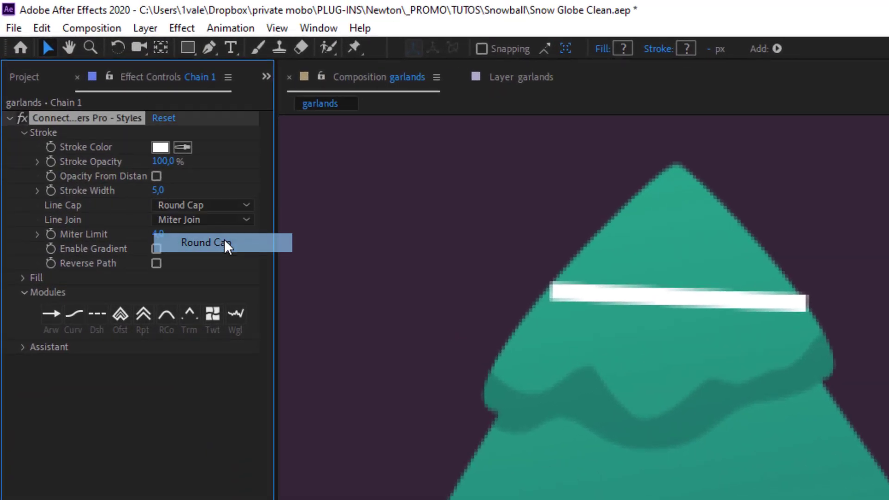
{"action": "mouse_move", "coordinate": [166, 190]}
{"action": "left_mouse_down"}
{"action": "mouse_move", "coordinate": [195, 190]}
{"action": "mouse_move", "coordinate": [176, 190]}
{"action": "left_mouse_up"}
{"action": "left_click", "coordinate": [161, 189]}
{"action": "type", "text": "10"}
{"action": "key", "text": "Return"}
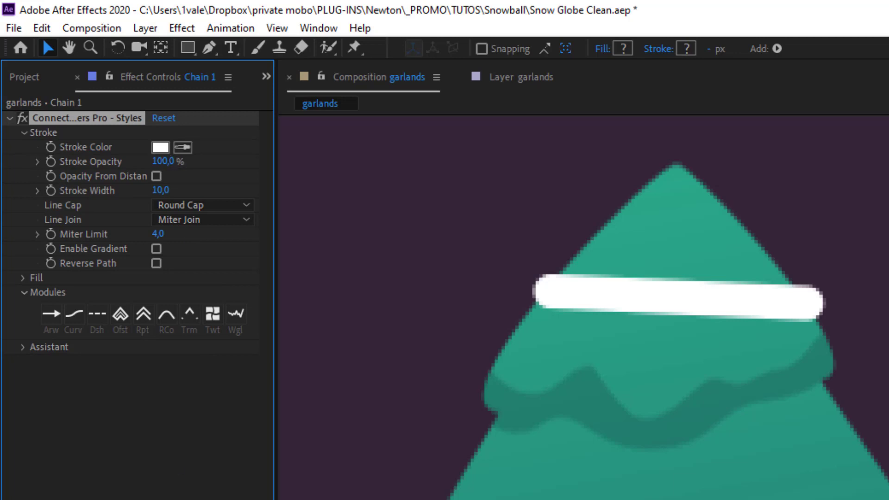
- Sample the red of the original garland as the Chain 1 stroke color and hide the garlands layer again
{"action": "left_click", "coordinate": [183, 147]}
{"action": "left_click", "coordinate": [645, 329]}
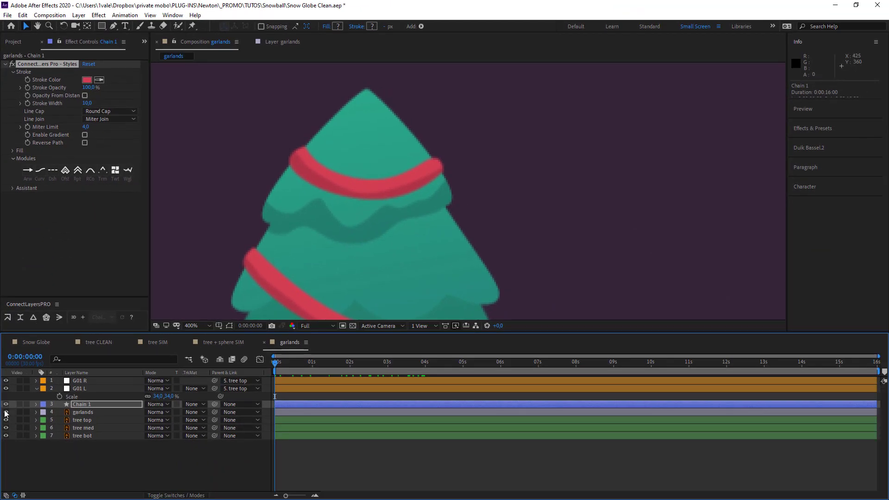
{"action": "left_click", "coordinate": [6, 412]}
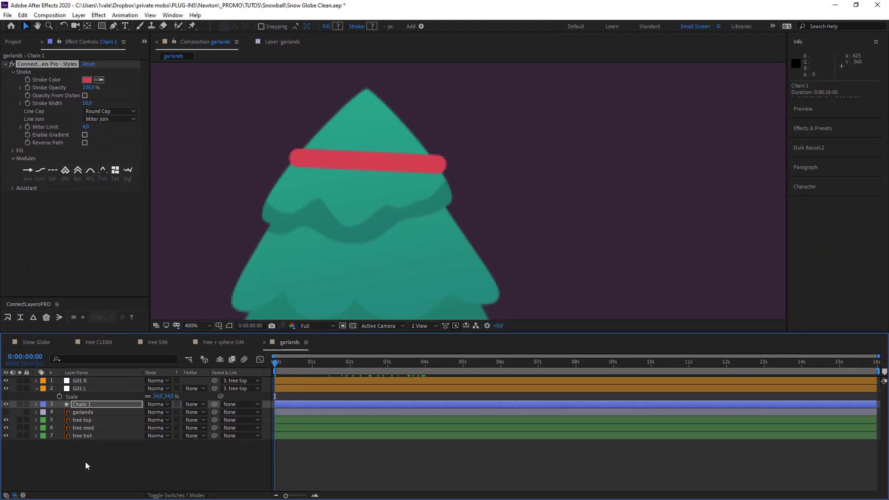
{"action": "left_click", "coordinate": [86, 461]}
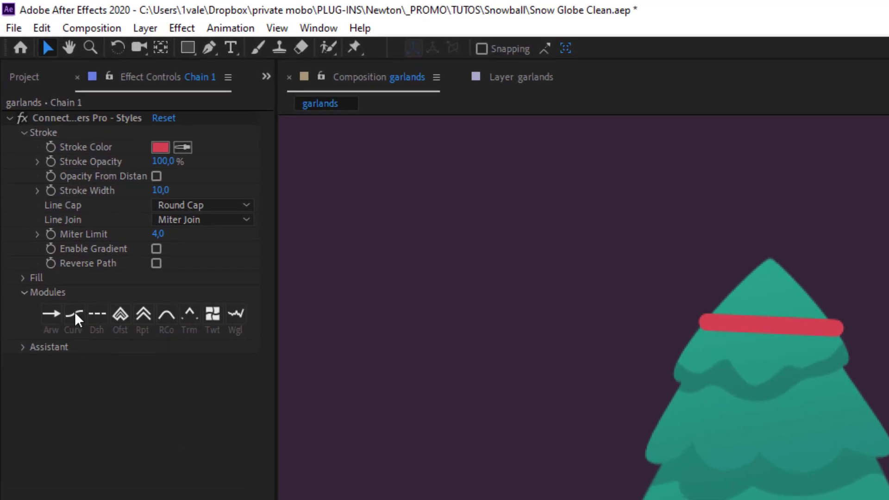
- Add the Curviness module to Chain 1 with the Dynamic Verlet function and preview the animation
{"action": "left_click", "coordinate": [74, 313]}
{"action": "left_click", "coordinate": [226, 363]}
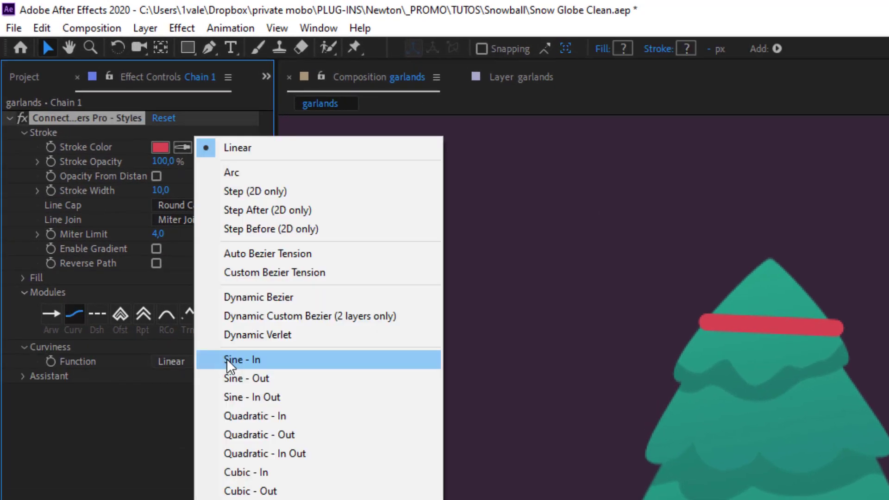
{"action": "left_click", "coordinate": [305, 331]}
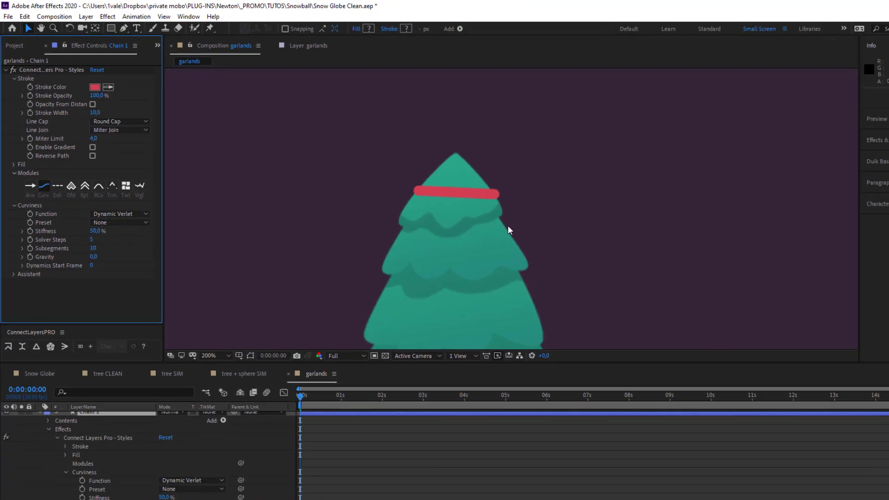
{"action": "scroll", "coordinate": [507, 225], "scroll_direction": "down", "scroll_amount": 1}
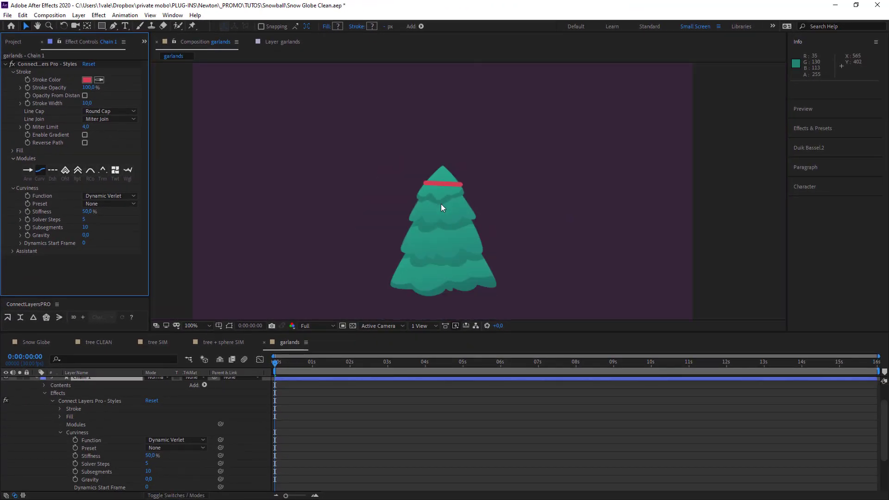
{"action": "key", "text": "space"}
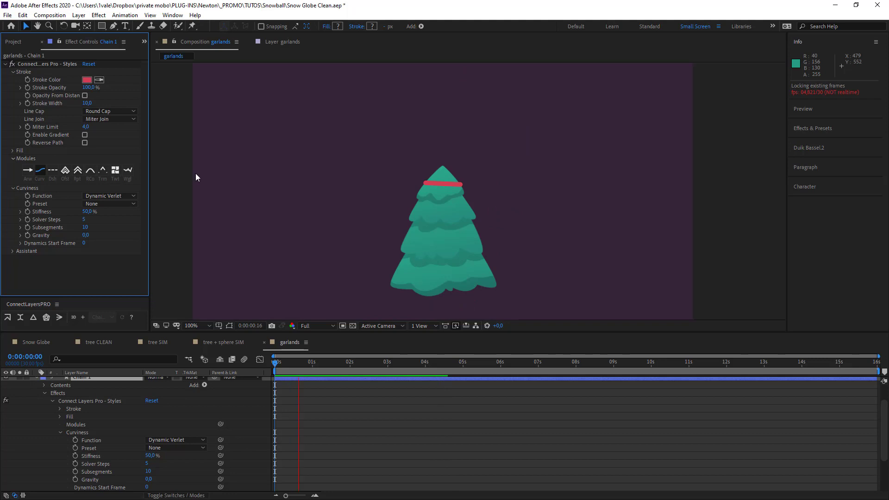
{"action": "key", "text": "space"}
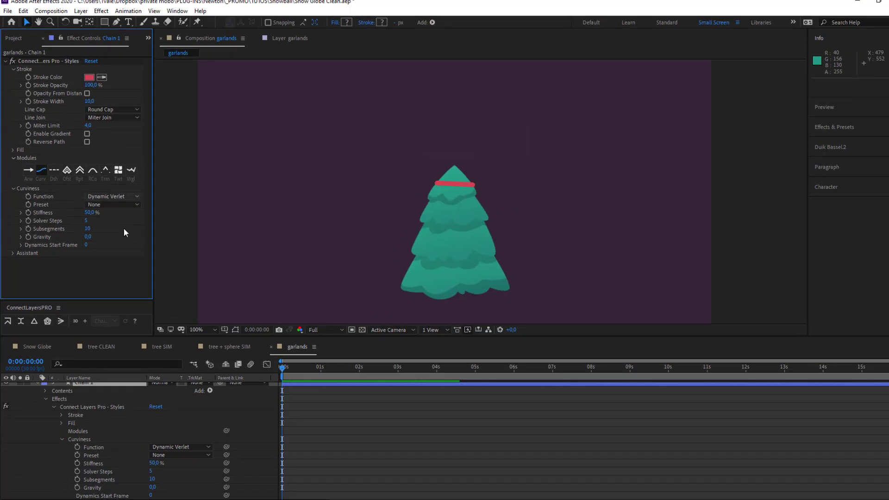
- Apply the Low Gravity preset to the curviness, set Stiffness to 0% and Solver Steps to 5, and preview the result
{"action": "left_click", "coordinate": [119, 206]}
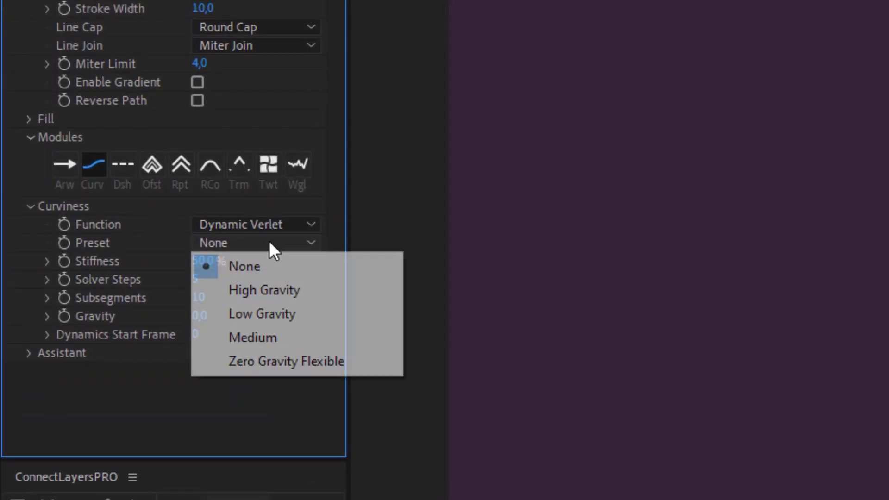
{"action": "left_click", "coordinate": [311, 315]}
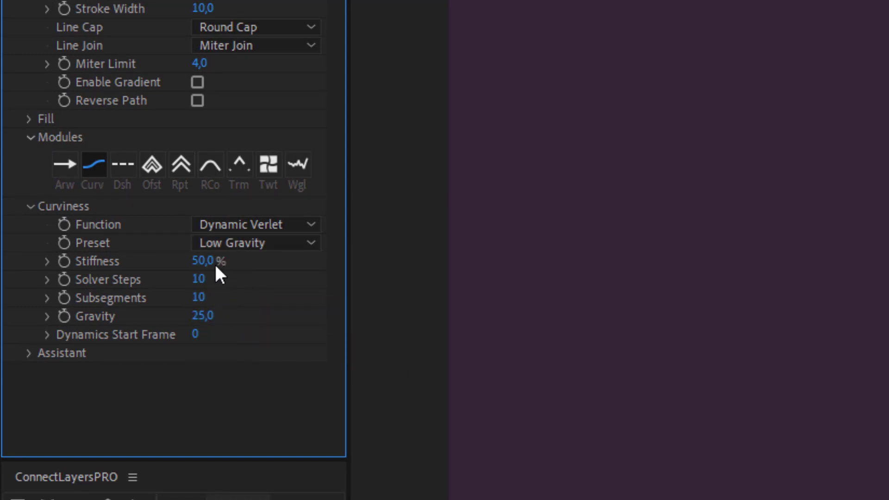
{"action": "left_click", "coordinate": [199, 260]}
{"action": "type", "text": "0"}
{"action": "key", "text": "Return"}
{"action": "left_click", "coordinate": [199, 280]}
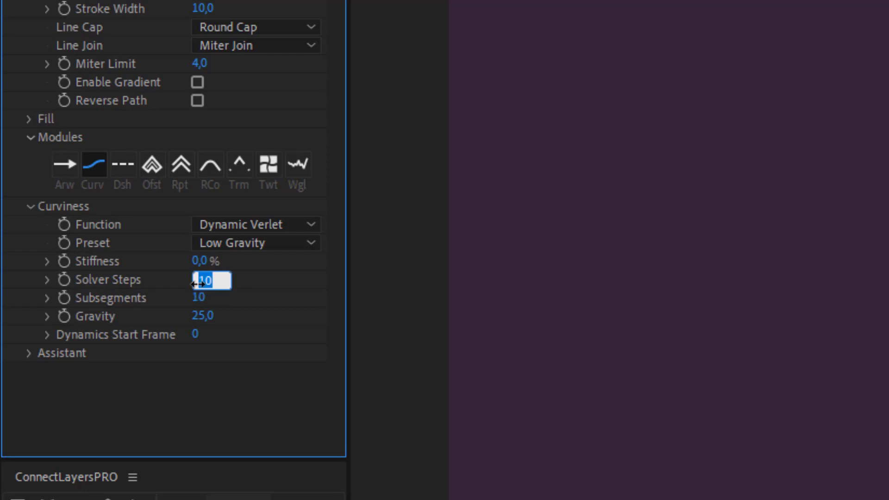
{"action": "type", "text": "5"}
{"action": "key", "text": "Return"}
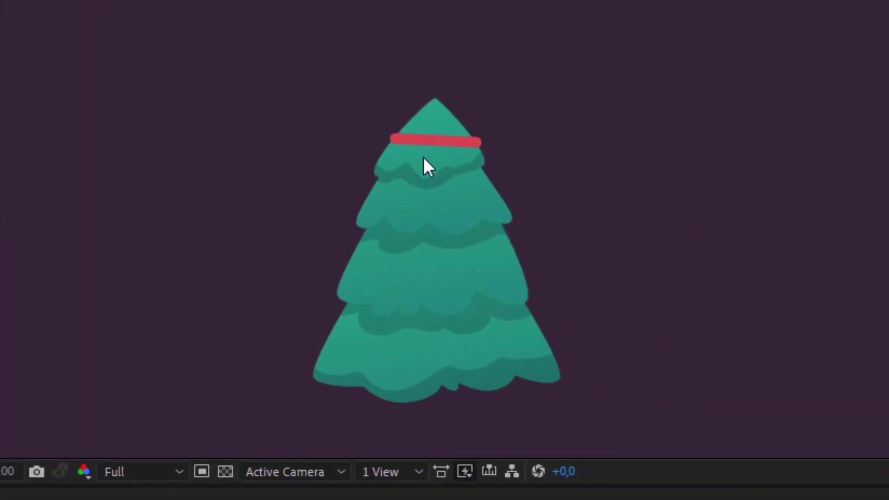
{"action": "key", "text": "space"}
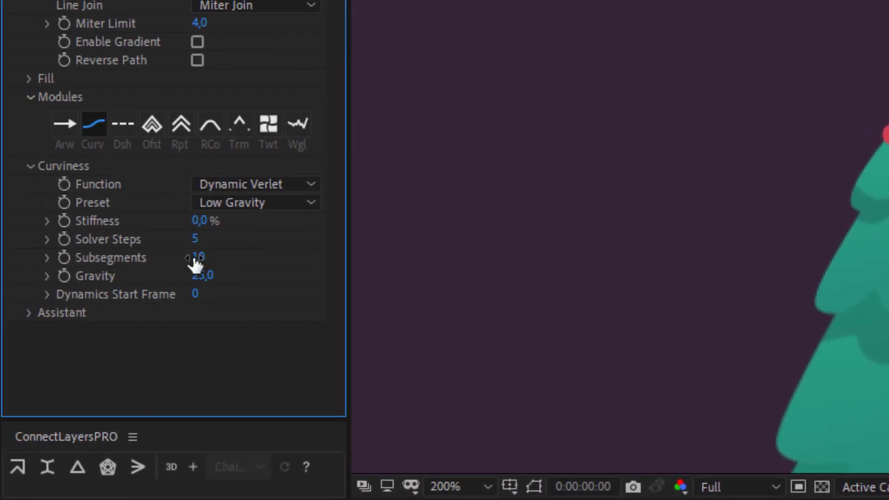
- Set the curviness Subsegments to 2 and preview the garland's motion over the animation
{"action": "left_click", "coordinate": [195, 258]}
{"action": "type", "text": "2"}
{"action": "key", "text": "Return"}
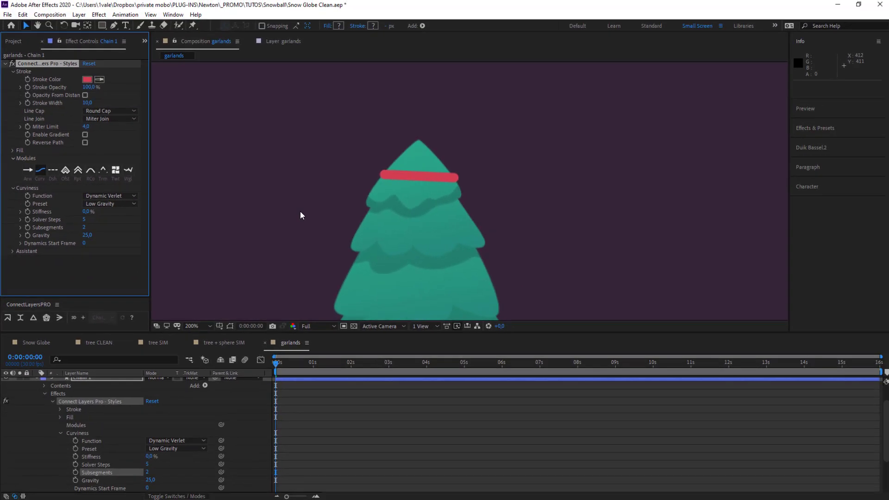
{"action": "key", "text": "comma"}
{"action": "key", "text": "space"}
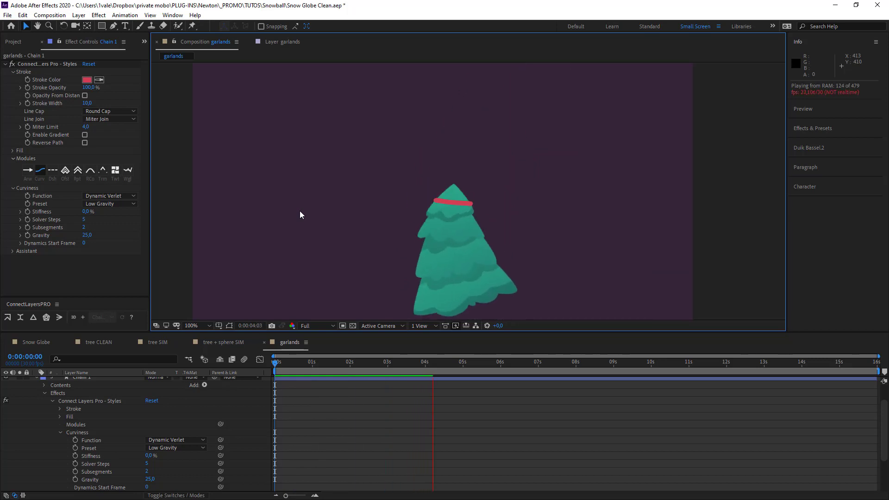
{"action": "key", "text": "comma"}
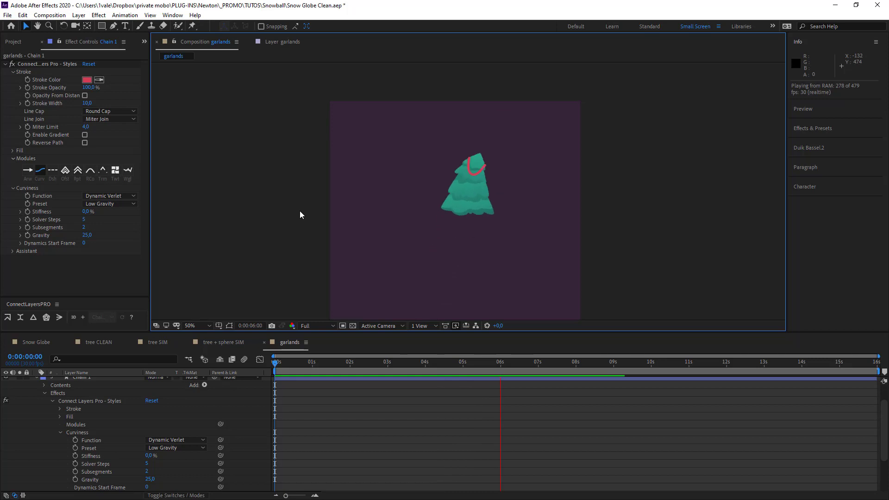
{"action": "key", "text": "space"}
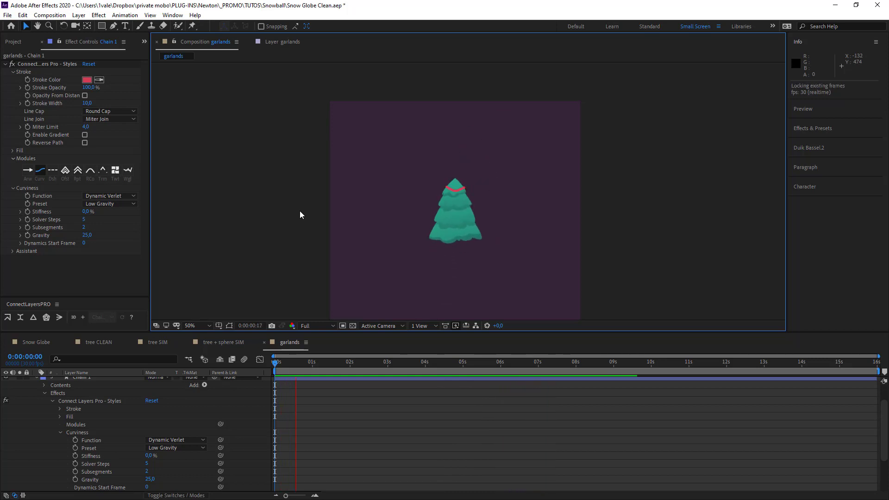
{"action": "key", "text": "space"}
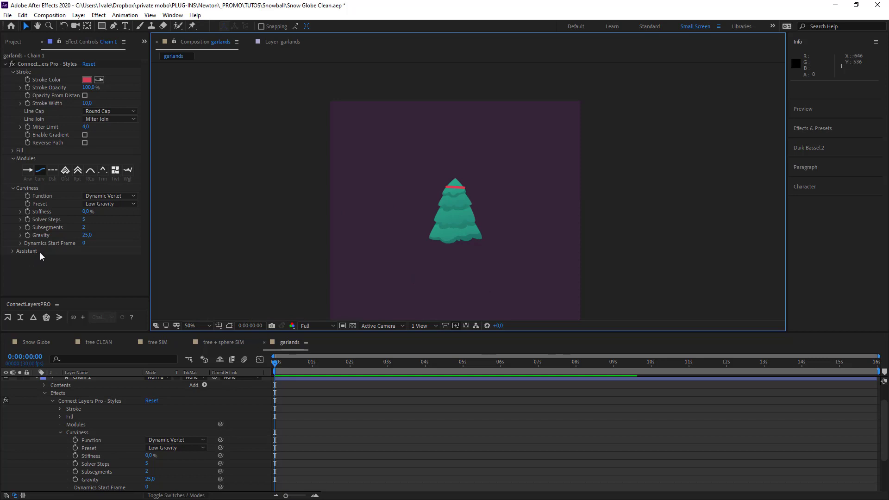
- End the work area at 0:00:11:13 and bake the path expressions of Chain 1 over it
{"action": "left_click", "coordinate": [13, 251]}
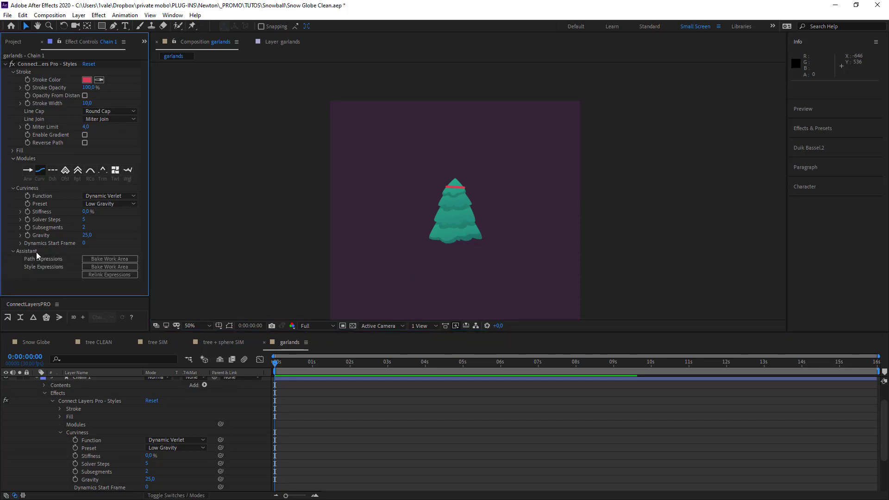
{"action": "key", "text": "period"}
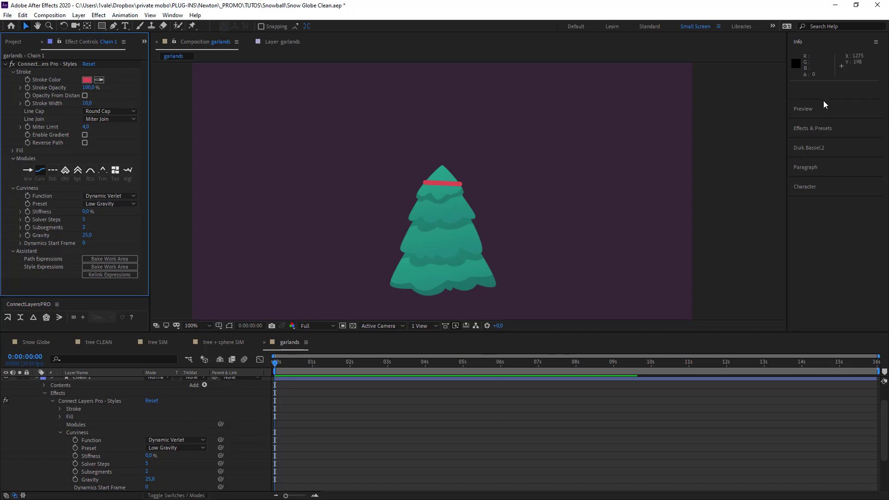
{"action": "left_click_drag", "start_coordinate": [825, 98], "coordinate": [827, 142]}
{"action": "left_click", "coordinate": [776, 364]}
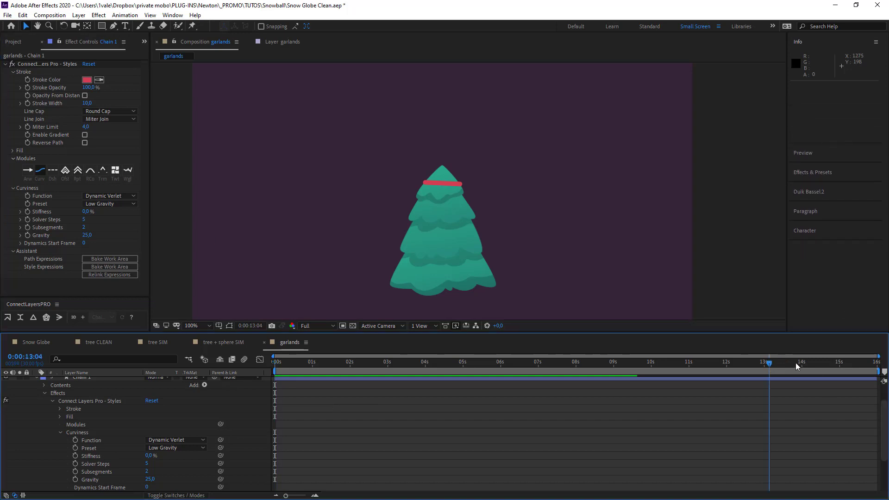
{"action": "left_click", "coordinate": [865, 364]}
{"action": "left_click_drag", "start_coordinate": [864, 365], "coordinate": [706, 364]}
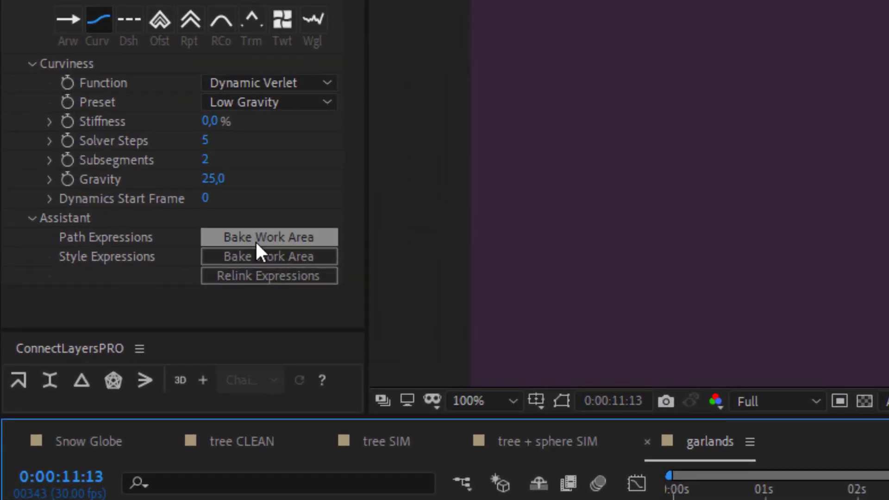
{"action": "left_click", "coordinate": [256, 241]}
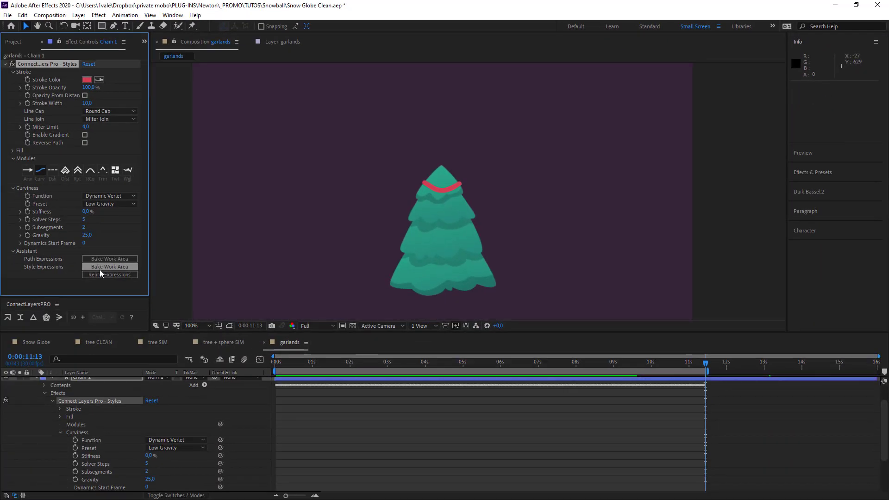
- Scrub the baked animation back to the first frame, collapse the ConnectLayersPRO effect settings and select the Chain 1 layer
{"action": "left_click_drag", "start_coordinate": [640, 365], "coordinate": [271, 364]}
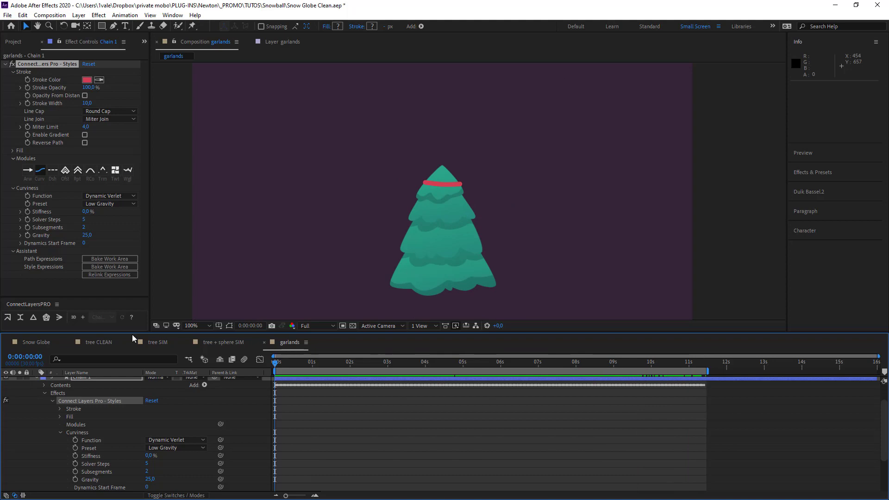
{"action": "left_click", "coordinate": [6, 65]}
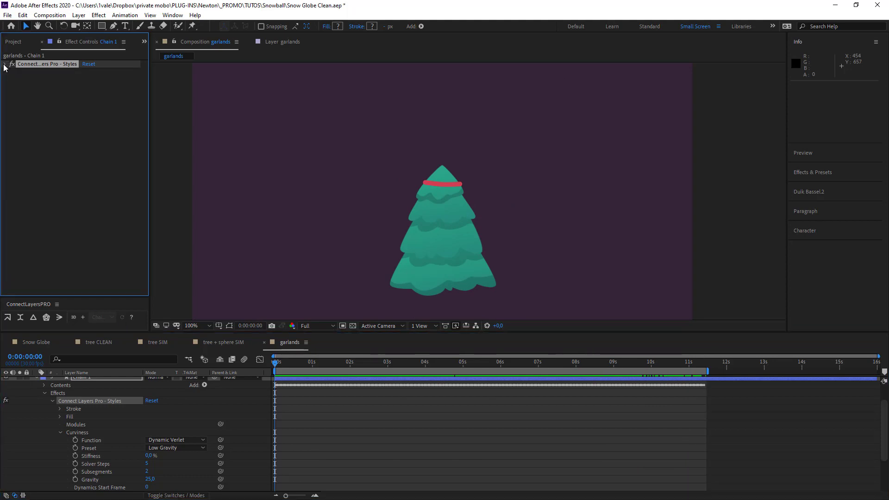
{"action": "left_click", "coordinate": [79, 378]}
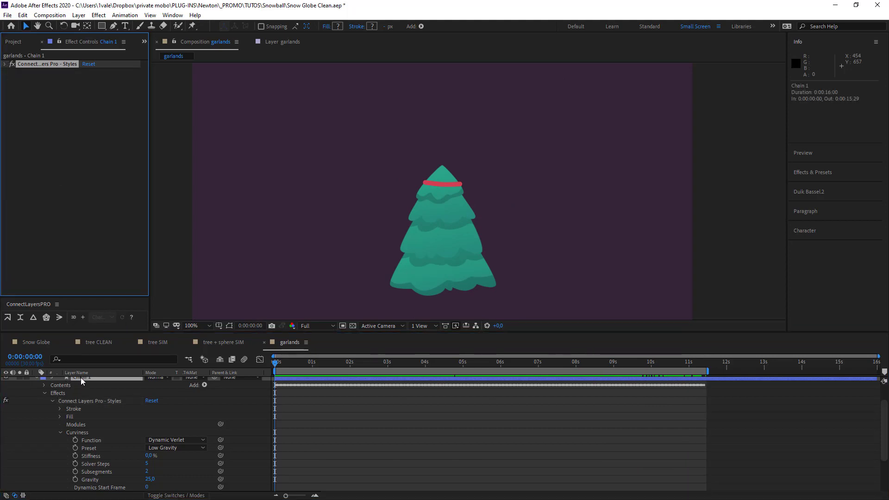
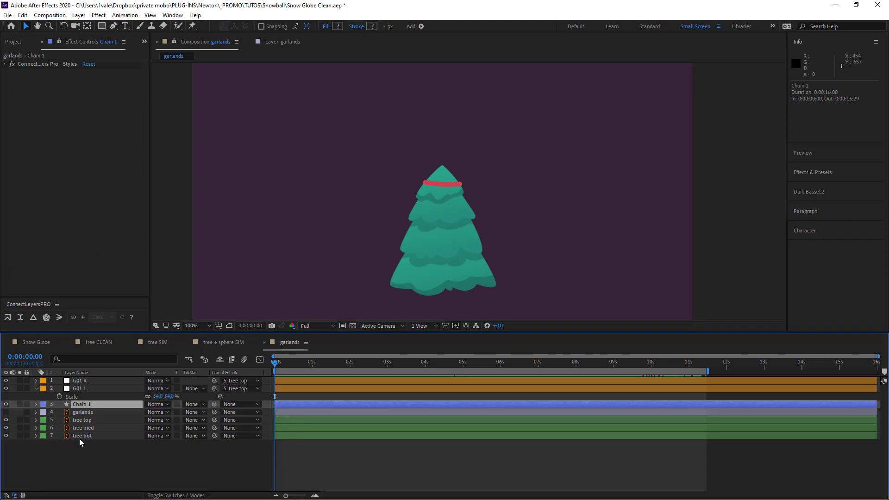
- Show the layer controls for the G01 L null and turn on the garlands reference layer as a placement guide
{"action": "left_click", "coordinate": [92, 388]}
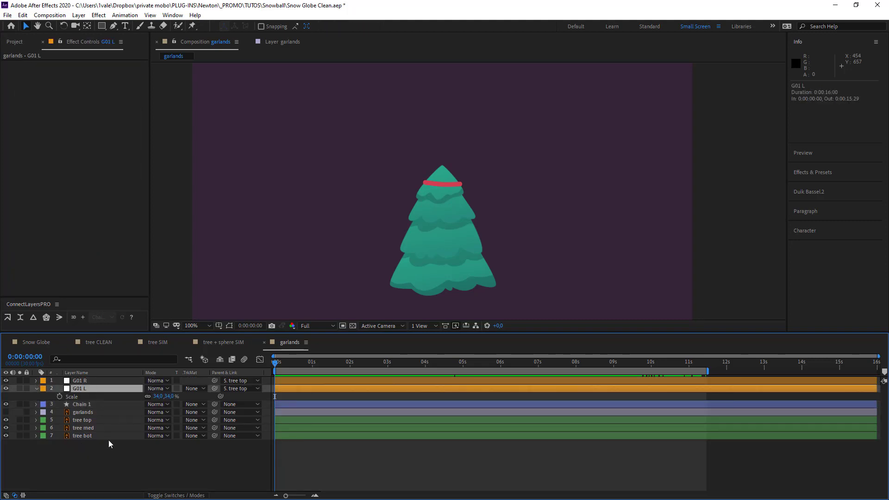
{"action": "left_click", "coordinate": [111, 467]}
{"action": "key", "text": "period"}
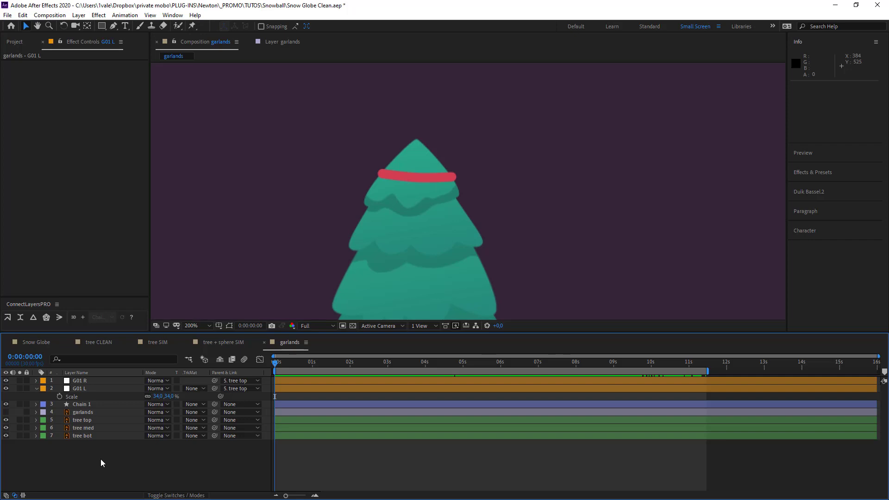
{"action": "left_click", "coordinate": [90, 389]}
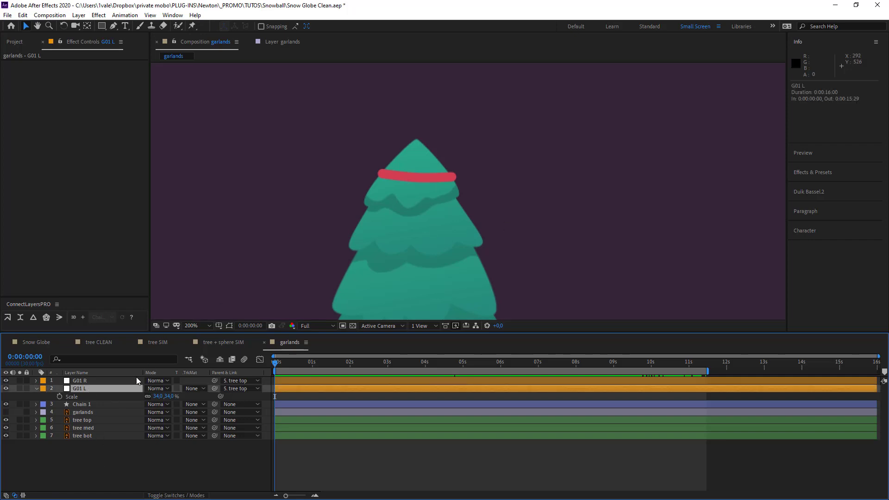
{"action": "key", "text": "ctrl+shift+h"}
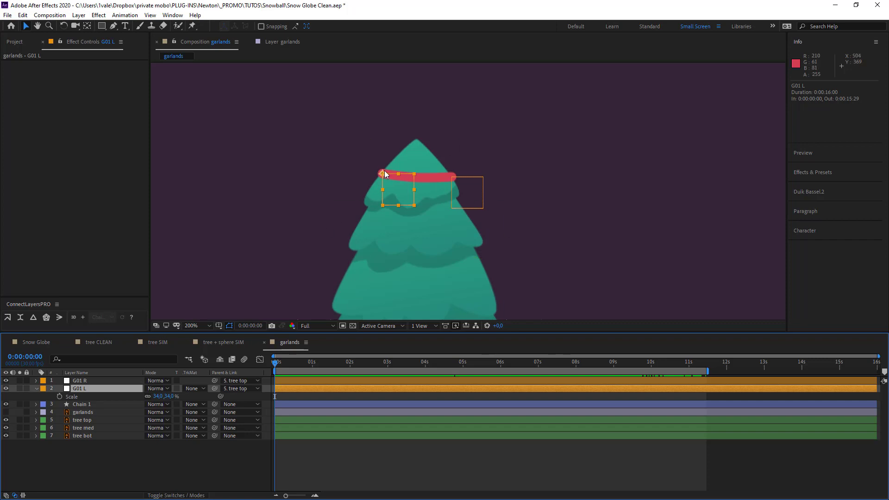
{"action": "left_click_drag", "start_coordinate": [362, 195], "coordinate": [359, 158]}
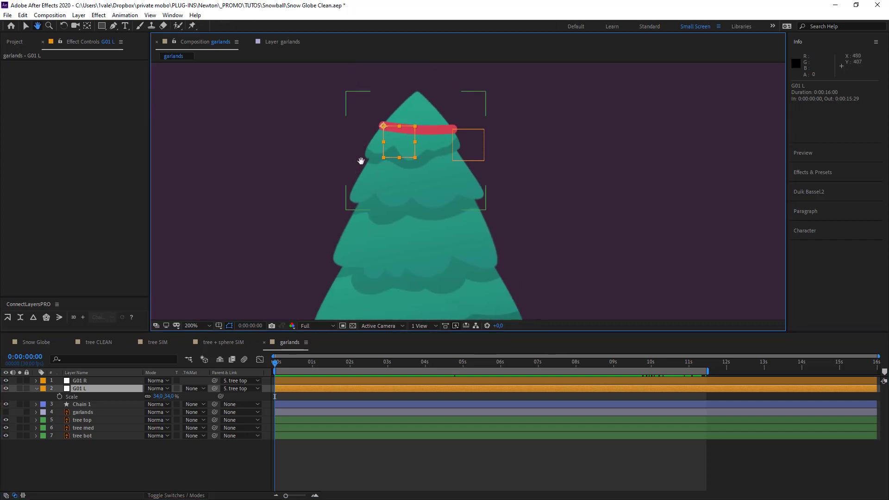
{"action": "left_click", "coordinate": [6, 412]}
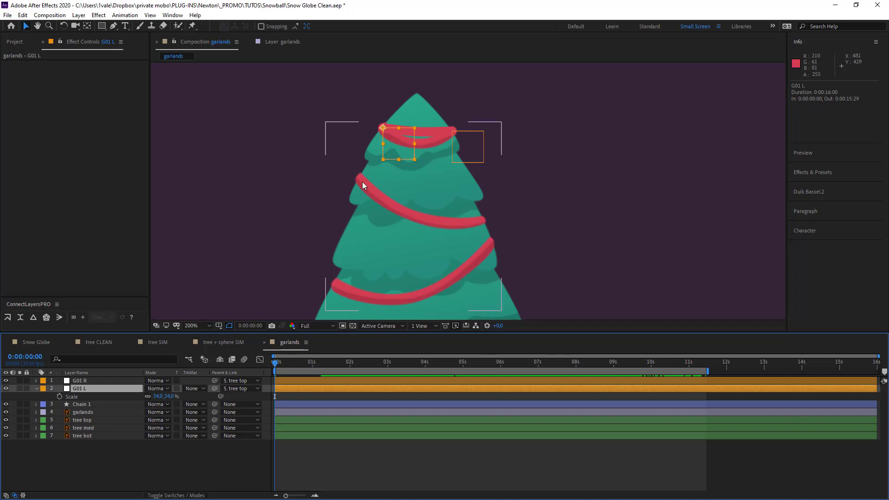
- Duplicate the G01 L null twice and place the copies at the left ends of the middle and lower reference garlands
{"action": "key", "text": "ctrl+d"}
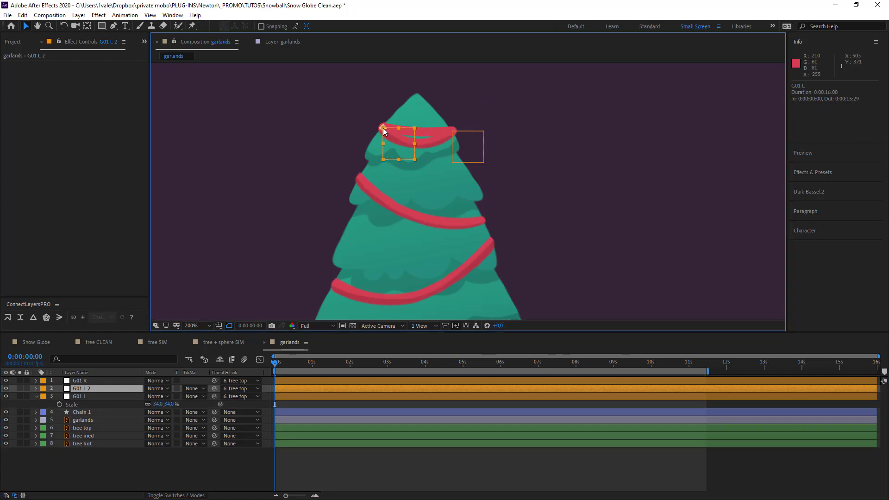
{"action": "key", "text": "ctrl+d"}
{"action": "left_click_drag", "start_coordinate": [383, 131], "coordinate": [333, 286]}
- Duplicate the G01 R null twice and place the copies at the right ends of the middle and lower reference garlands
{"action": "left_click", "coordinate": [456, 148]}
{"action": "key", "text": "ctrl+d"}
{"action": "left_click_drag", "start_coordinate": [456, 148], "coordinate": [494, 244]}
{"action": "key", "text": "ctrl+d"}
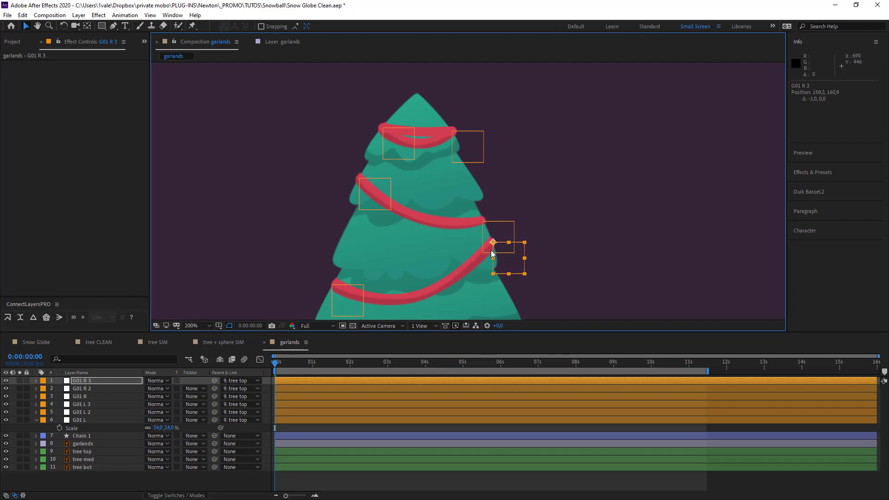
- Rename the null at the lower garland's left end to G03 L and parent it to tree bot
{"action": "left_click_drag", "start_coordinate": [376, 240], "coordinate": [389, 169]}
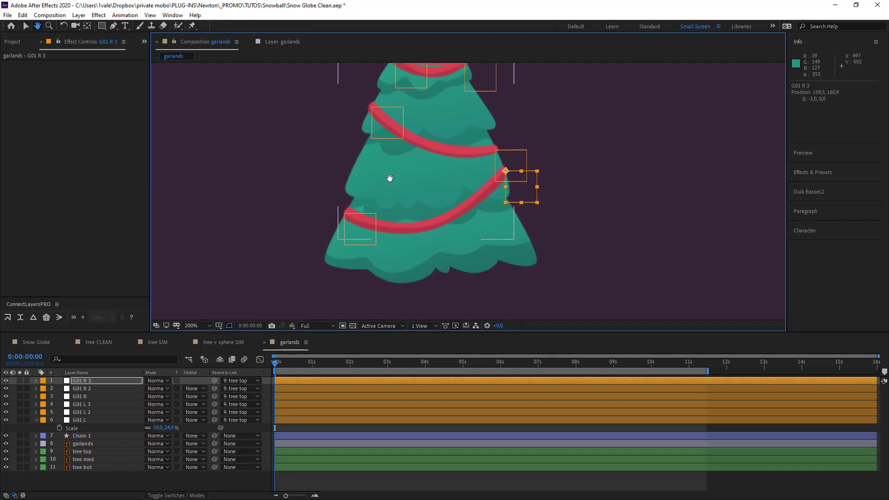
{"action": "left_click", "coordinate": [360, 230]}
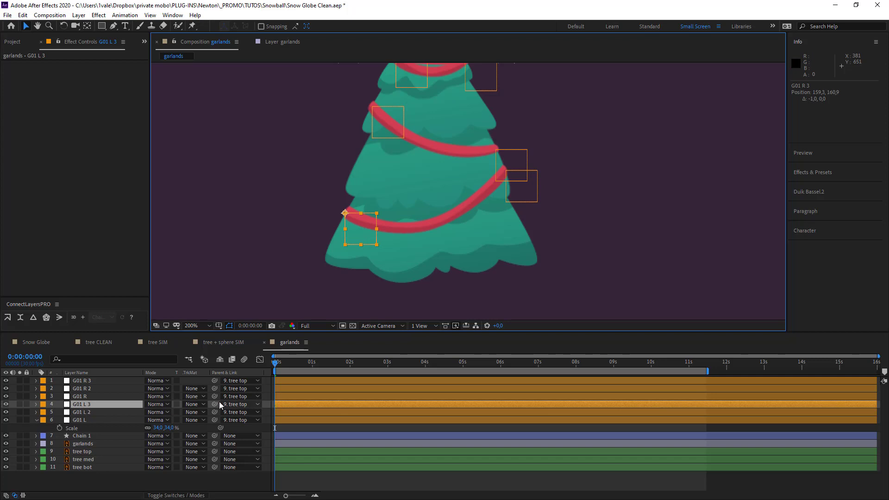
{"action": "mouse_move", "coordinate": [294, 366]}
{"action": "left_mouse_down"}
{"action": "mouse_move", "coordinate": [403, 362]}
{"action": "mouse_move", "coordinate": [276, 362]}
{"action": "left_mouse_up"}
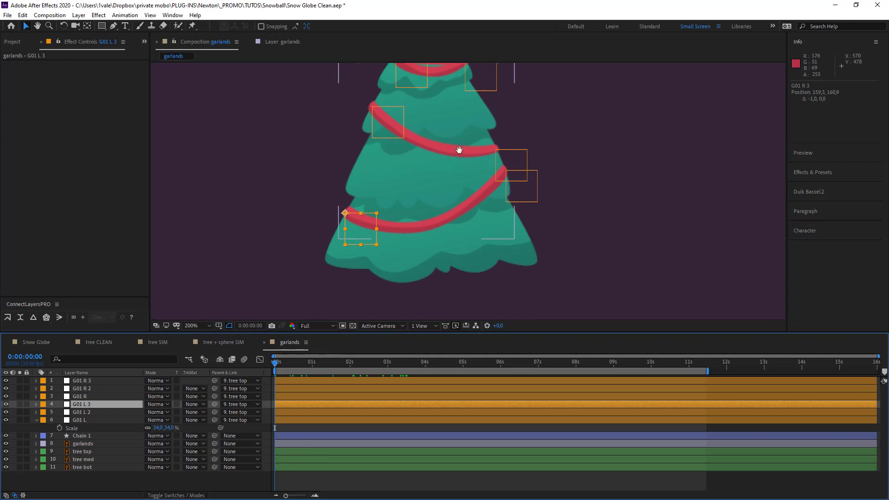
{"action": "scroll", "coordinate": [401, 252], "scroll_direction": "up", "scroll_amount": 3}
{"action": "scroll", "coordinate": [327, 238], "scroll_direction": "down", "scroll_amount": 4}
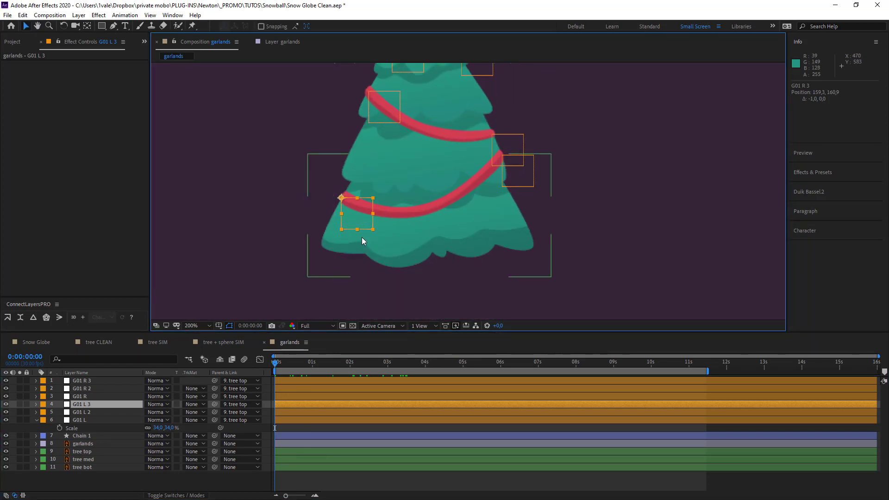
{"action": "left_click", "coordinate": [96, 406]}
{"action": "key", "text": "Return"}
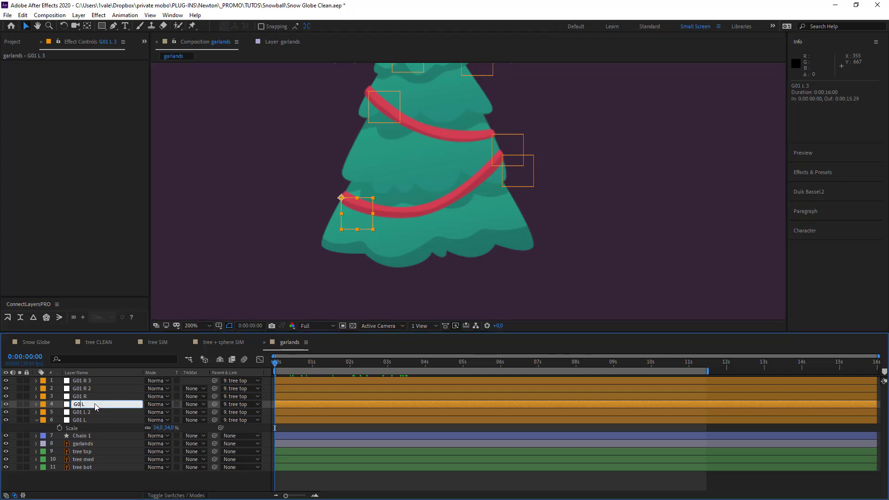
{"action": "type", "text": "3"}
{"action": "left_click", "coordinate": [240, 404]}
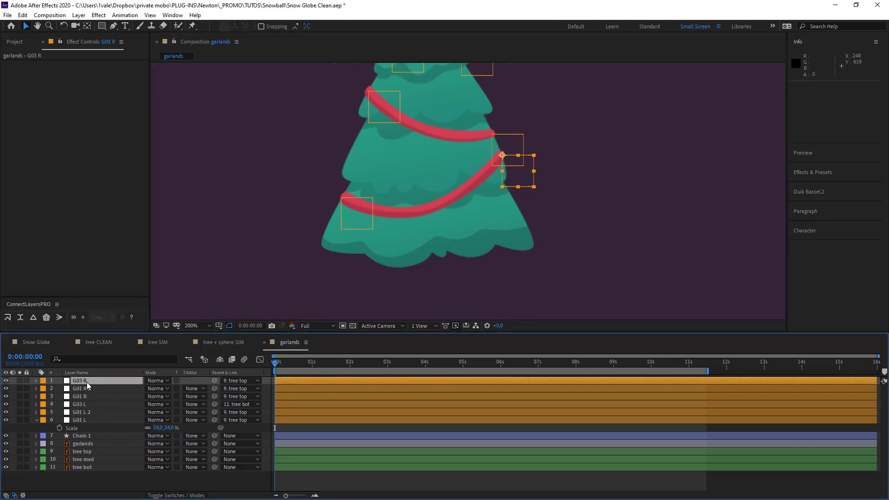
- Name the right-end nulls of the lower and middle garlands G03 R and G02 R, and parent both to tree med
{"action": "left_click", "coordinate": [241, 381]}
{"action": "left_click", "coordinate": [264, 342]}
{"action": "left_click", "coordinate": [92, 388]}
{"action": "key", "text": "Return"}
{"action": "type", "text": "G02 R"}
{"action": "key", "text": "Return"}
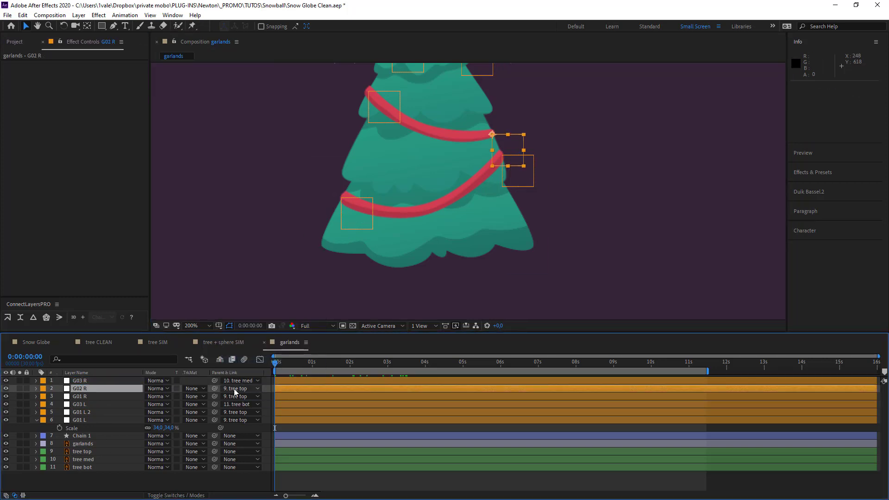
{"action": "left_click", "coordinate": [235, 392]}
{"action": "left_click", "coordinate": [260, 377]}
- Rename the null at the middle garland's left end to G02 L and hide the garlands reference layer
{"action": "left_click", "coordinate": [93, 412]}
{"action": "key", "text": "Return"}
{"action": "type", "text": "G02 L"}
{"action": "key", "text": "Return"}
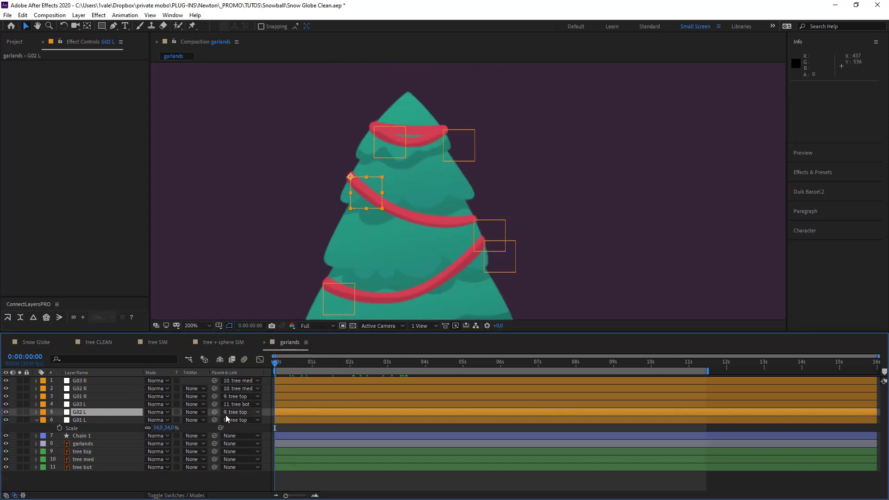
{"action": "left_click", "coordinate": [82, 444]}
{"action": "left_click", "coordinate": [5, 443]}
{"action": "key", "text": "comma"}
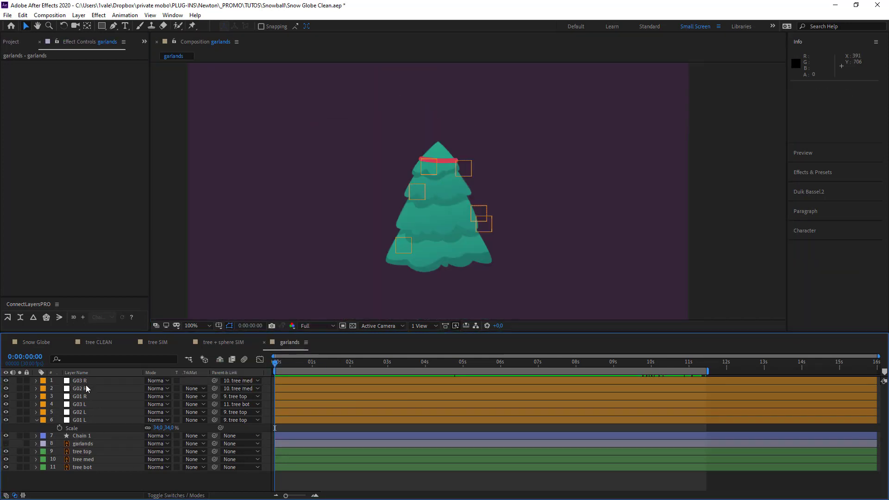
- Reorder the null layers into pairs: G03 R and G03 L, G02 R and G02 L, G01 R and G01 L
{"action": "left_click", "coordinate": [86, 411]}
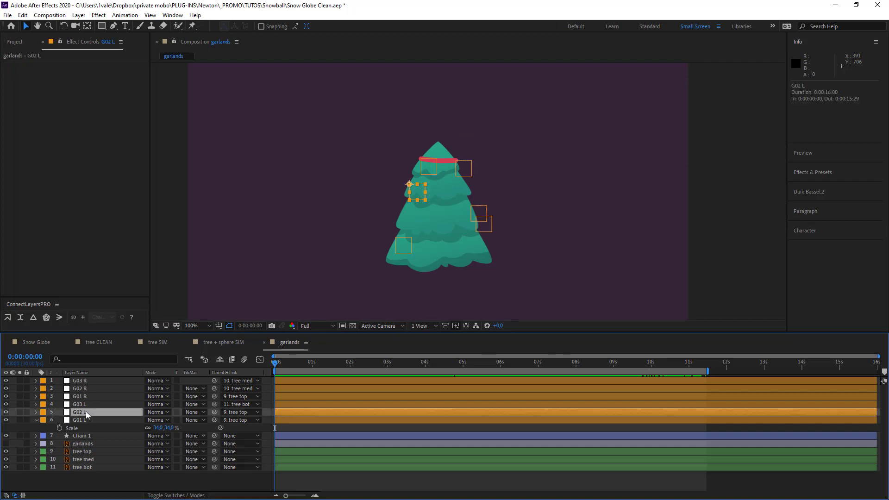
{"action": "left_click", "coordinate": [87, 387], "text": "ctrl"}
{"action": "left_click_drag", "start_coordinate": [89, 412], "coordinate": [91, 385]}
{"action": "left_click", "coordinate": [84, 411]}
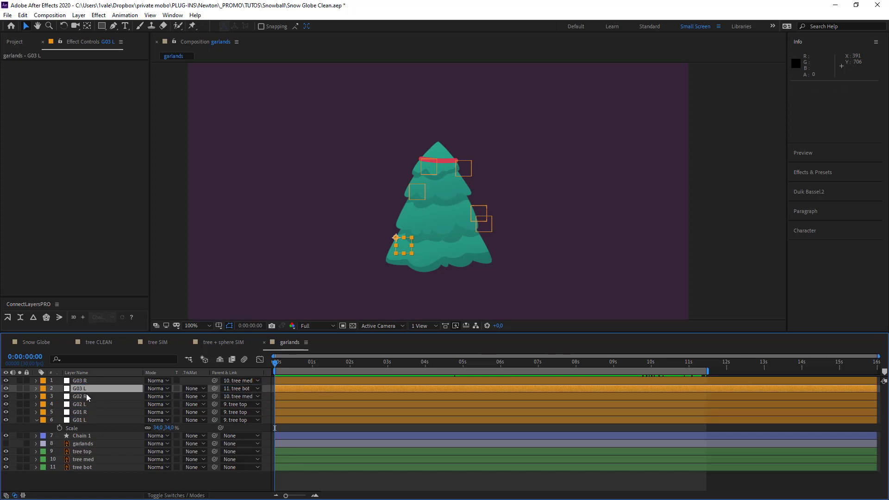
- Connect the G02 R and G02 L nulls with a new ConnectLayersPRO chain
{"action": "left_click", "coordinate": [87, 396]}
{"action": "left_click", "coordinate": [88, 404], "text": "shift"}
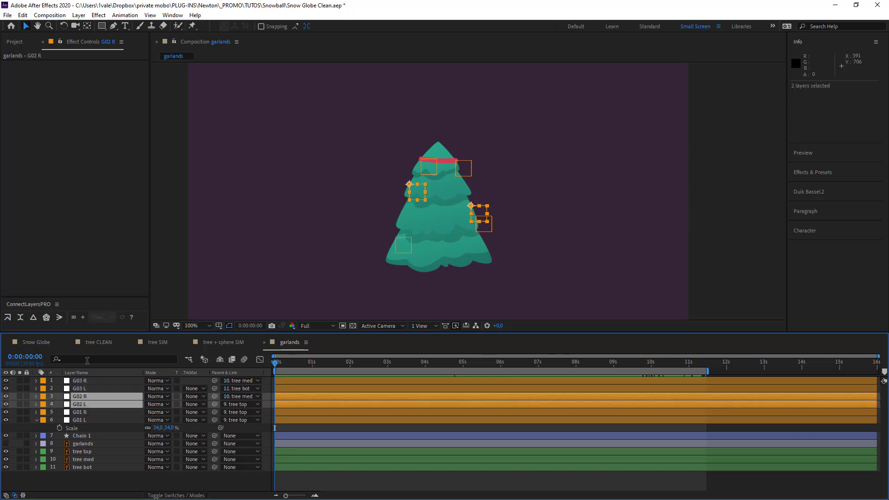
{"action": "left_click", "coordinate": [8, 319]}
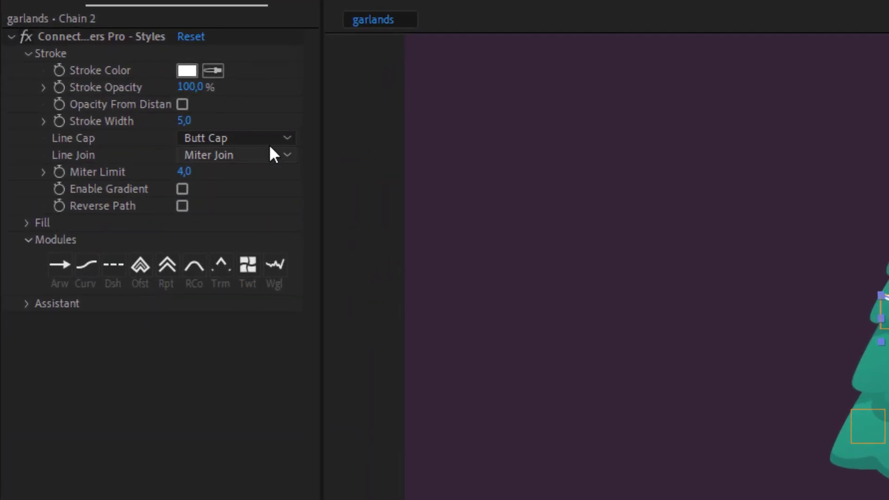
- Give the new chain's stroke a Round Cap, a width of 10 and the red sampled from the top garland
{"action": "left_click", "coordinate": [123, 111]}
{"action": "left_click", "coordinate": [122, 132]}
{"action": "left_click", "coordinate": [85, 102]}
{"action": "type", "text": "10"}
{"action": "key", "text": "Return"}
{"action": "left_click", "coordinate": [217, 71]}
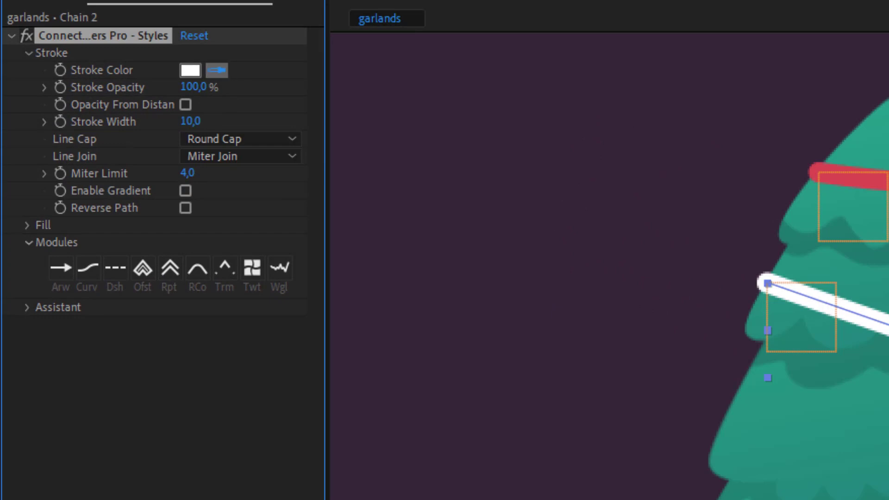
{"action": "left_click", "coordinate": [853, 175]}
- Set the chain's curviness to Dynamic Verlet with the Low Gravity preset, Solver Steps 5, Subsegments 2 and Stiffness 0%
{"action": "left_click", "coordinate": [231, 324]}
{"action": "left_click", "coordinate": [360, 294]}
{"action": "left_click", "coordinate": [234, 342]}
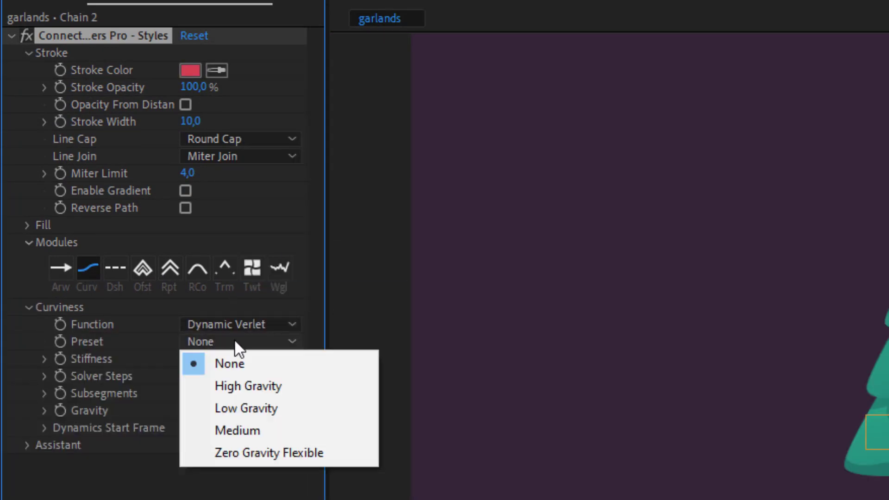
{"action": "left_click", "coordinate": [218, 407]}
{"action": "left_click", "coordinate": [191, 377]}
{"action": "type", "text": "5"}
{"action": "left_click", "coordinate": [189, 393]}
{"action": "type", "text": "2"}
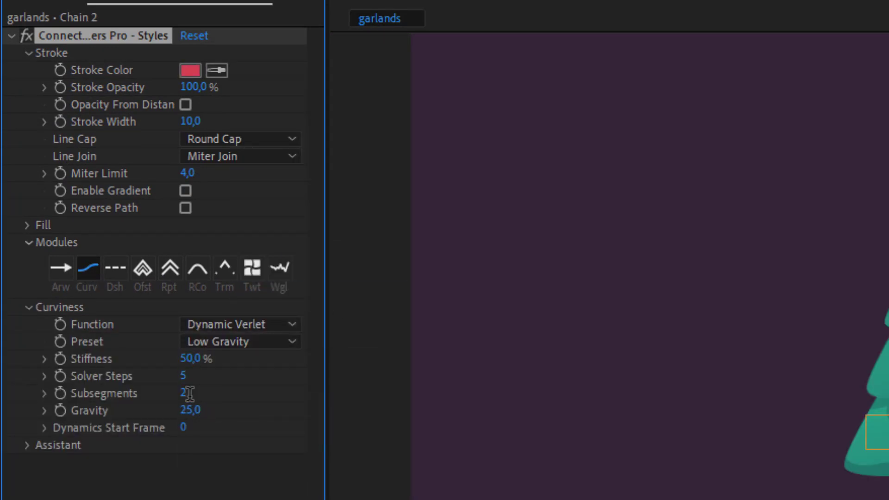
{"action": "mouse_move", "coordinate": [192, 358]}
{"action": "left_mouse_down"}
{"action": "mouse_move", "coordinate": [217, 359]}
{"action": "mouse_move", "coordinate": [197, 352]}
{"action": "left_mouse_up"}
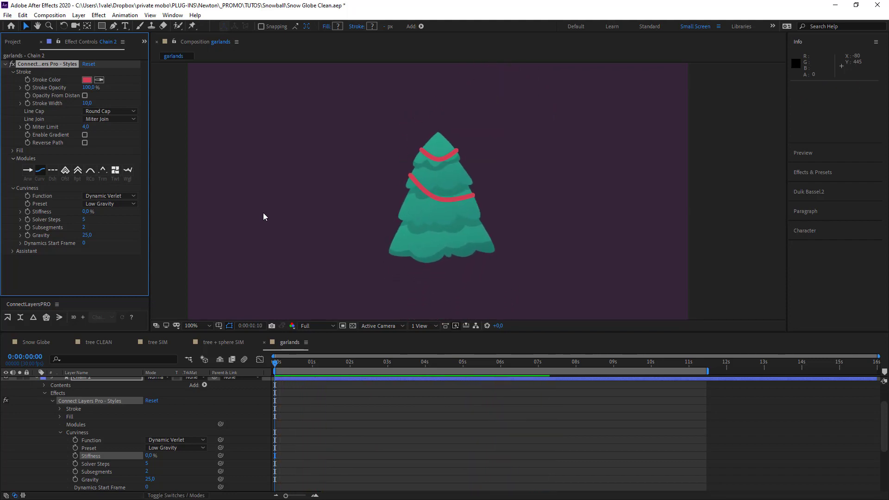
- Set the middle garland's curviness Subsegments to 3 and preview its motion over the animation
{"action": "key", "text": "space"}
{"action": "left_click", "coordinate": [84, 228]}
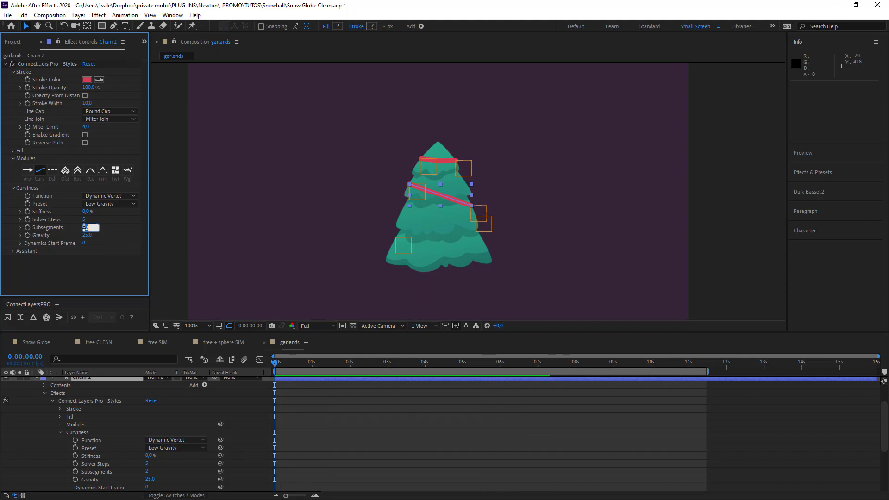
{"action": "key", "text": "Return"}
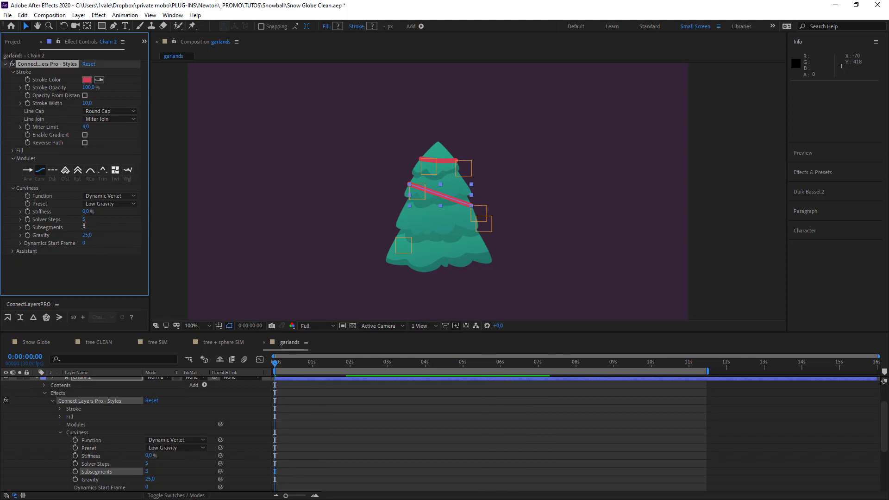
{"action": "key", "text": "space"}
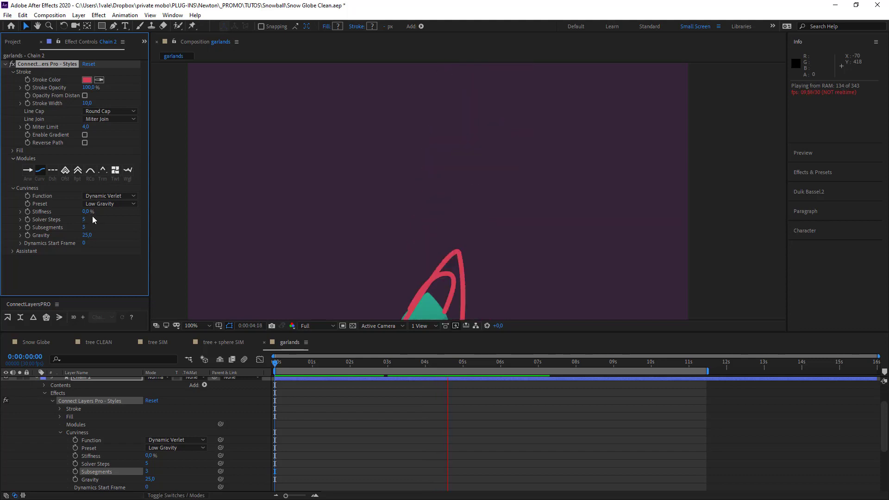
{"action": "scroll", "coordinate": [316, 185], "scroll_direction": "down", "scroll_amount": 2}
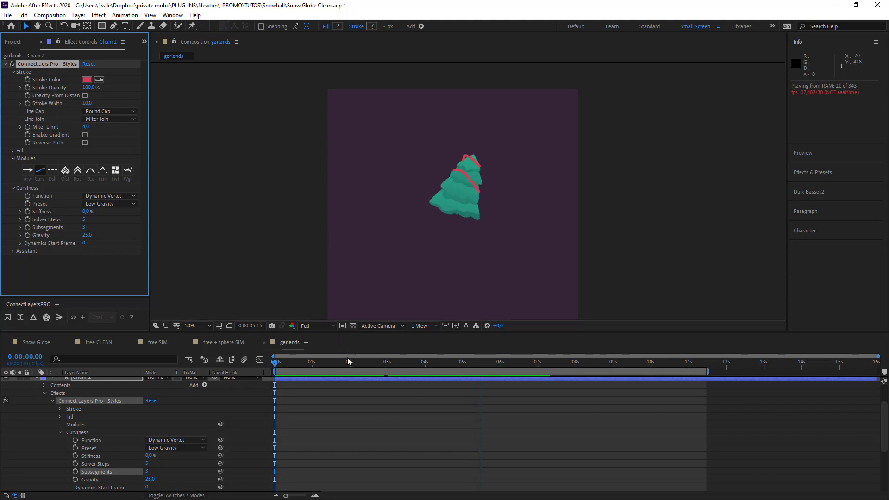
{"action": "left_click", "coordinate": [363, 404]}
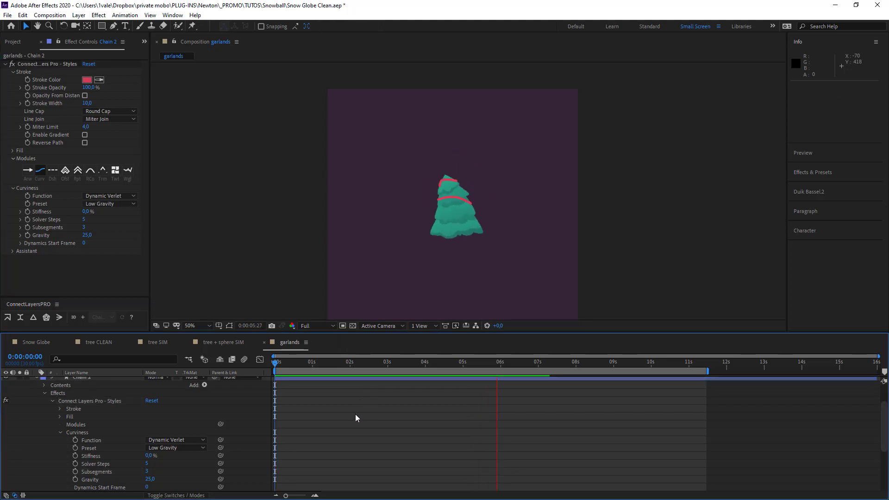
{"action": "key", "text": "space"}
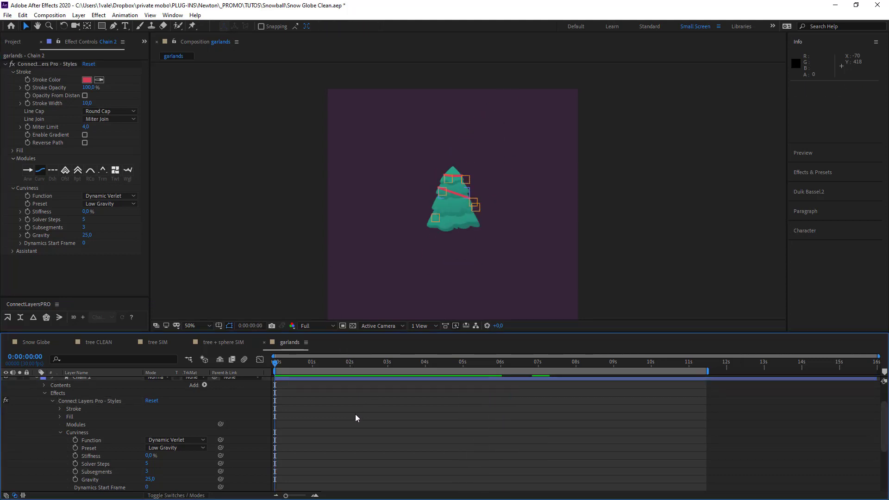
- Bake the path expressions of Chain 2 over the work area and collapse its layer properties
{"action": "left_click", "coordinate": [12, 251]}
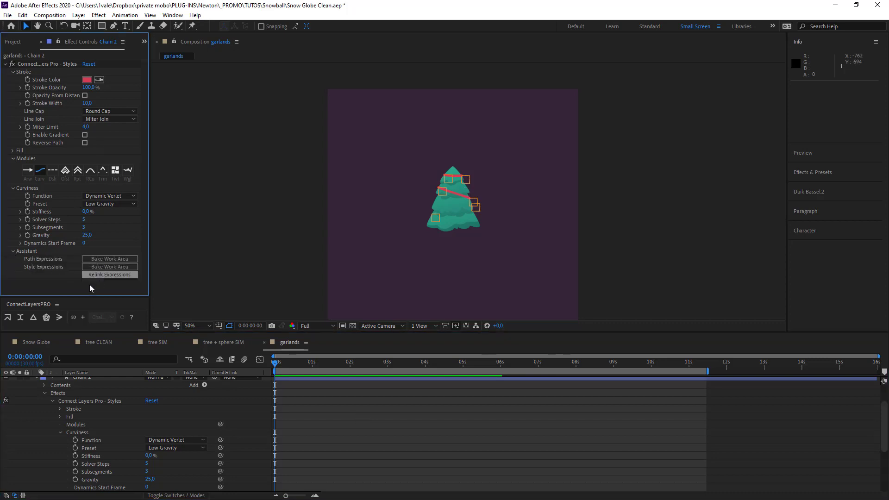
{"action": "left_click", "coordinate": [123, 258]}
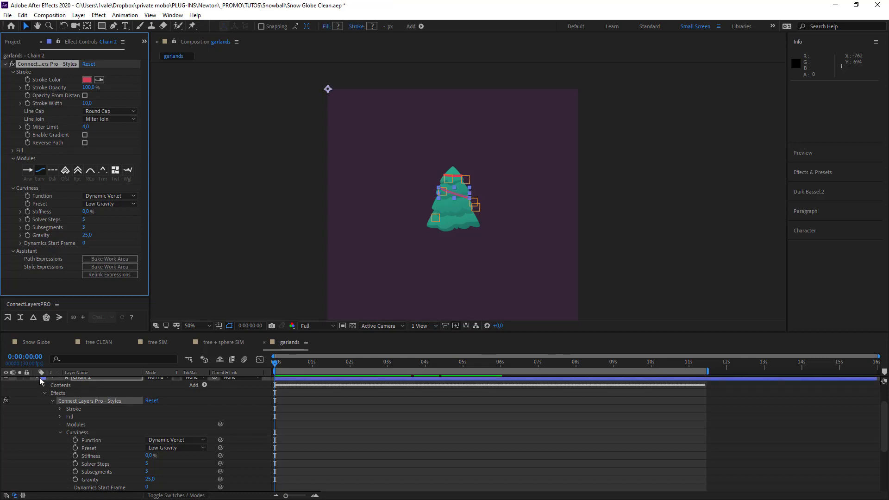
{"action": "left_click", "coordinate": [38, 380]}
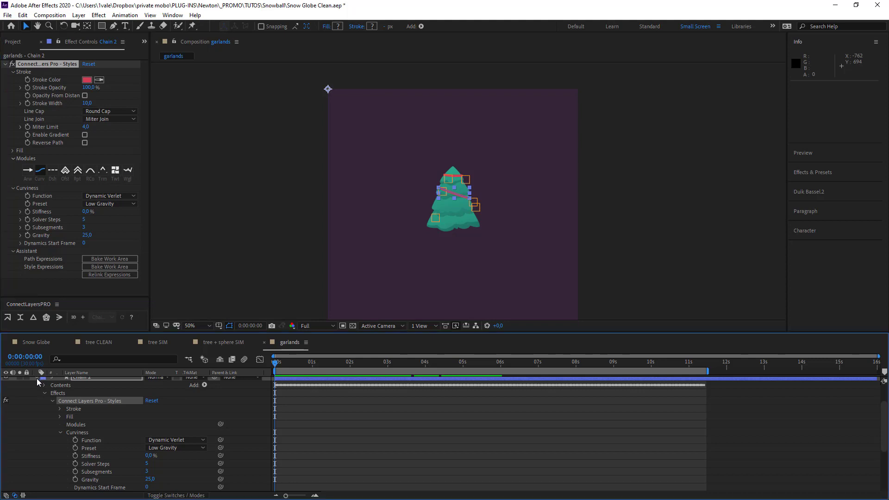
- Collapse Chain 2's properties and connect the G03 L and G03 R nulls with a new ConnectLayersPRO chain
{"action": "left_click", "coordinate": [37, 379]}
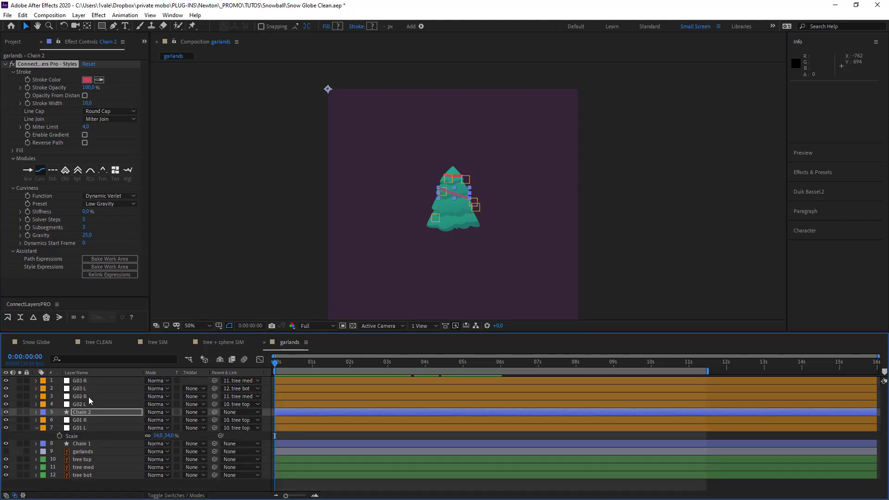
{"action": "left_click", "coordinate": [88, 391]}
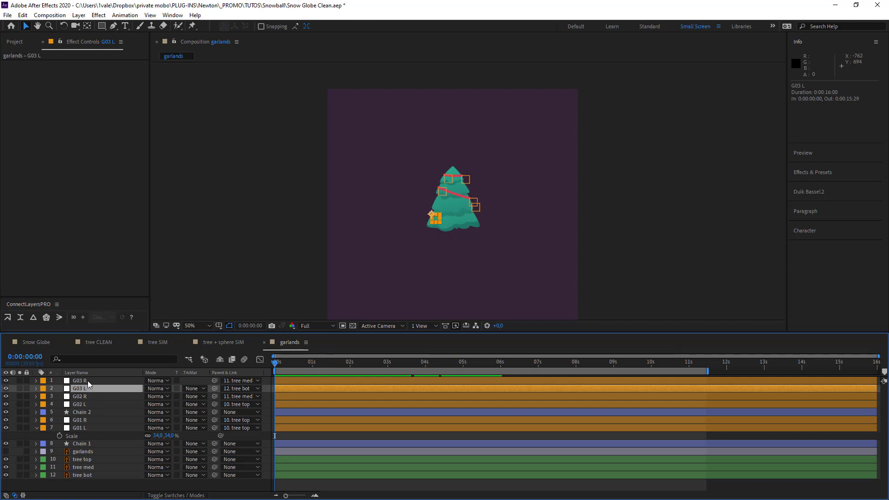
{"action": "left_click", "coordinate": [88, 380], "text": "shift"}
{"action": "left_click", "coordinate": [9, 318]}
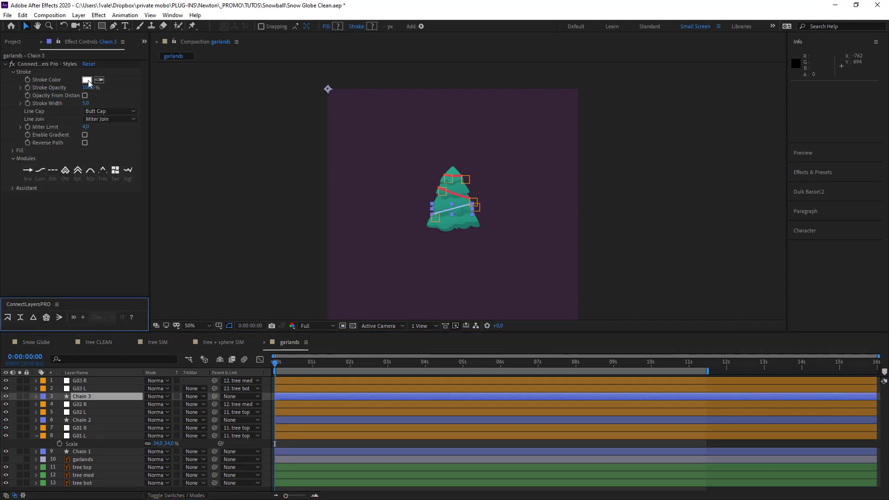
- Give Chain 3's stroke the garland red, a width of 10 and a Round Cap
{"action": "key", "text": "period"}
{"action": "key", "text": "period"}
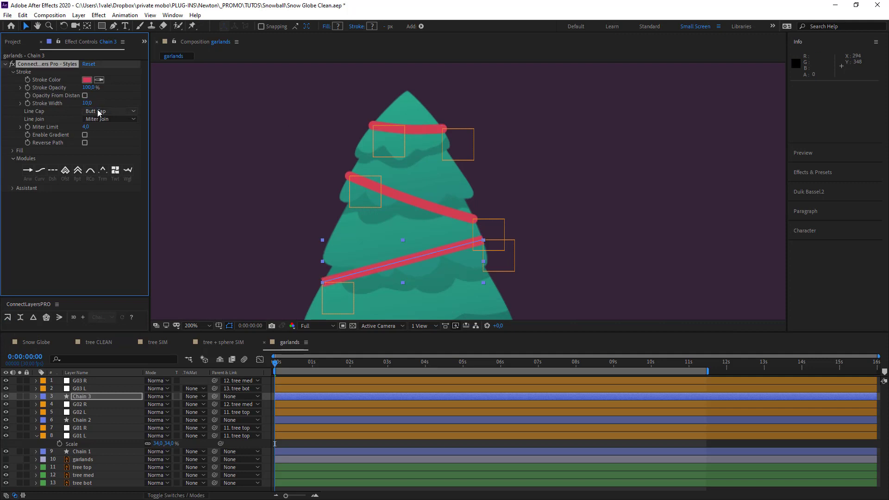
{"action": "left_click", "coordinate": [97, 111]}
{"action": "left_click", "coordinate": [102, 129]}
- Add the Curviness module to Chain 3 with the Dynamic Verlet function and the Low Gravity preset
{"action": "left_click", "coordinate": [40, 170]}
{"action": "left_click", "coordinate": [95, 195]}
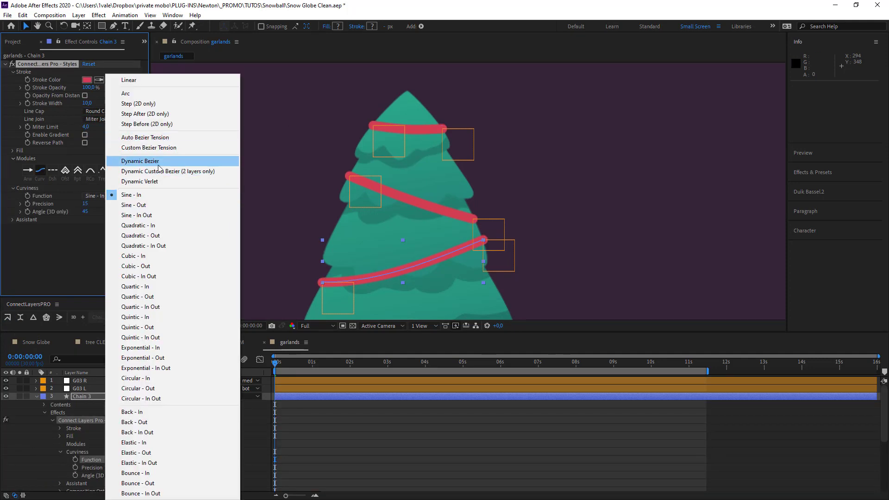
{"action": "left_click", "coordinate": [140, 181]}
{"action": "left_click", "coordinate": [112, 204]}
{"action": "left_click", "coordinate": [102, 232]}
- Set Chain 3's curviness Stiffness to 0%, Solver Steps to 5 and Subsegments to 3
{"action": "left_click", "coordinate": [88, 212]}
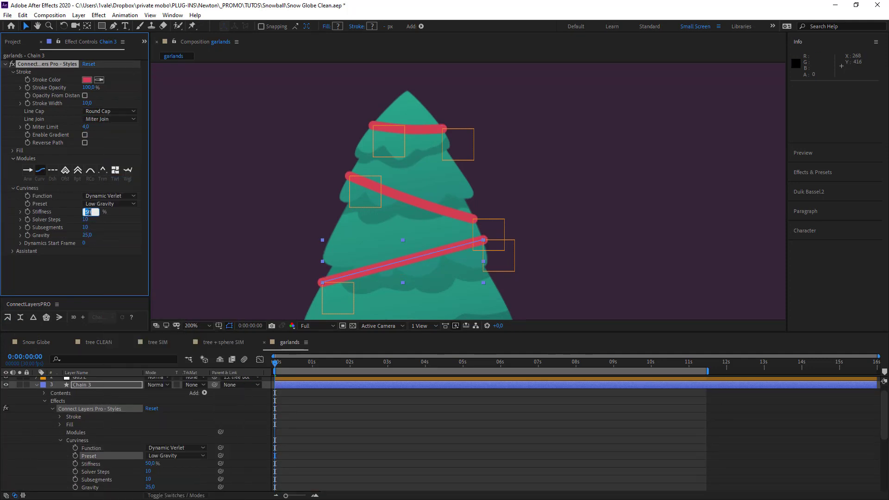
{"action": "type", "text": "0"}
{"action": "left_click", "coordinate": [84, 219]}
{"action": "type", "text": "5"}
{"action": "left_click", "coordinate": [84, 227]}
{"action": "type", "text": "3"}
{"action": "key", "text": "Return"}
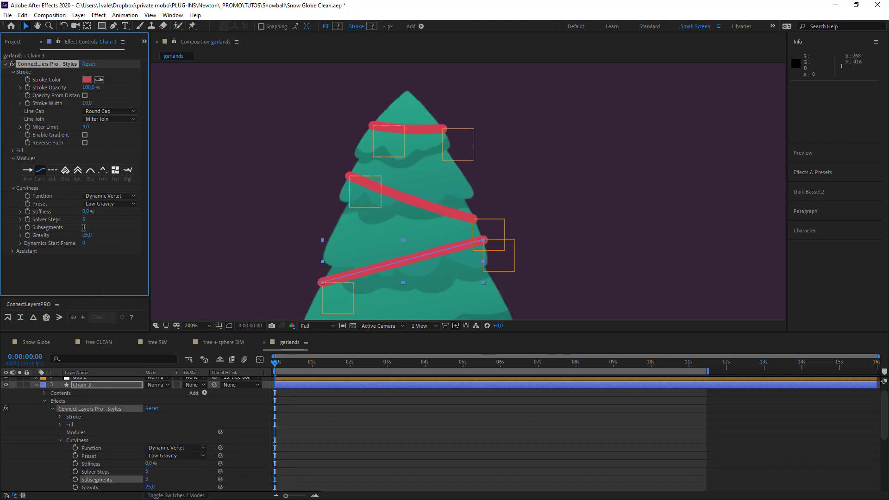
- Preview the motion of all three garlands over the animation
{"action": "key", "text": "comma"}
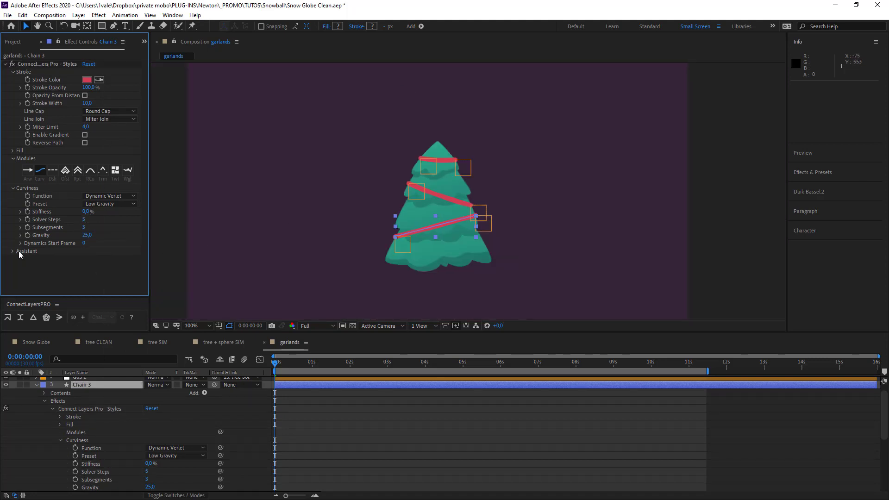
{"action": "left_click", "coordinate": [349, 431]}
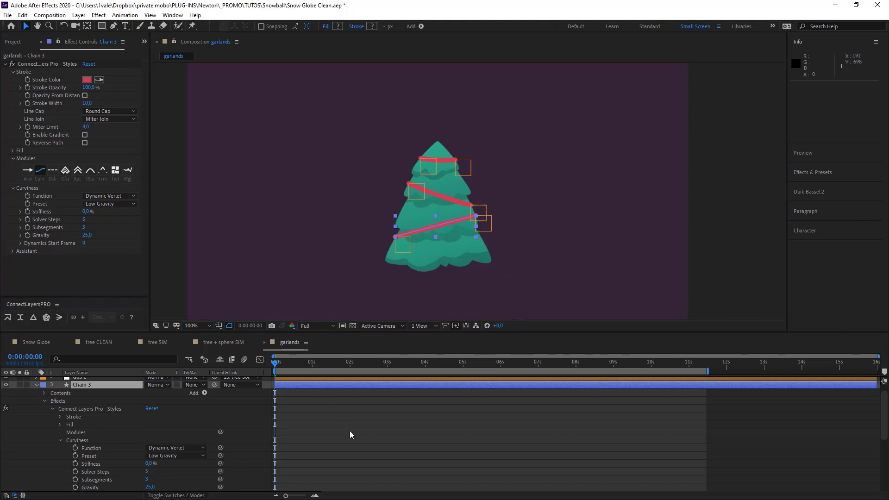
{"action": "key", "text": "space"}
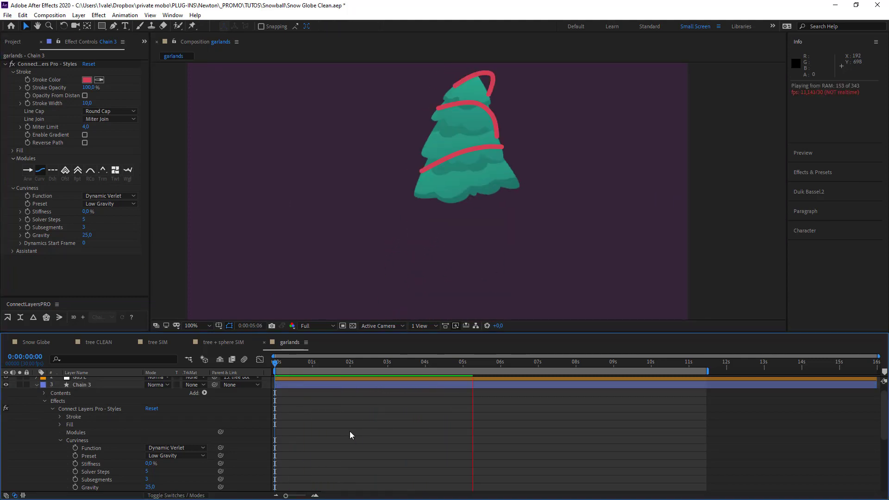
{"action": "key", "text": "comma"}
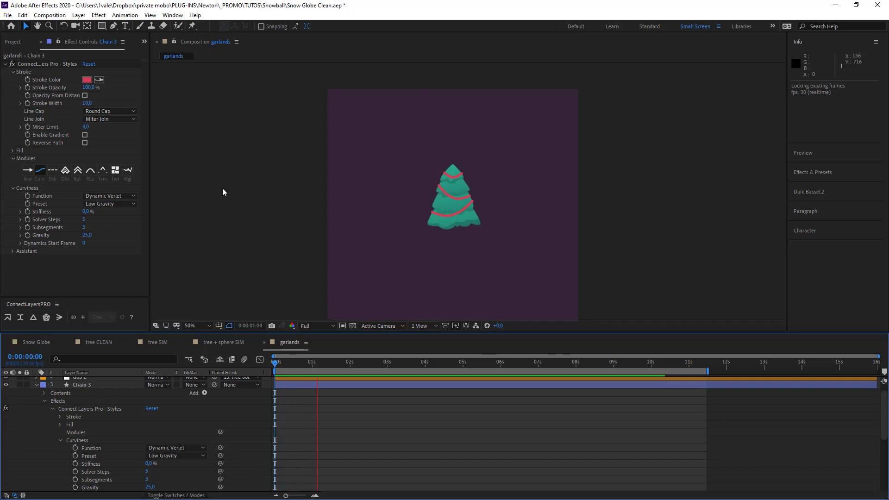
{"action": "key", "text": "space"}
- Bake the path expressions of Chain 3 over the work area and collapse its layer properties
{"action": "left_click", "coordinate": [12, 251]}
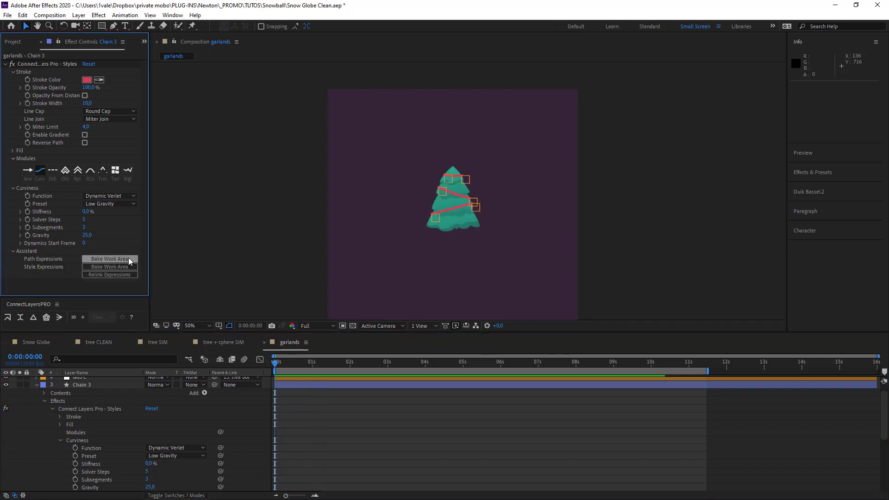
{"action": "left_click", "coordinate": [129, 258]}
{"action": "scroll", "coordinate": [491, 224], "scroll_direction": "up", "scroll_amount": 4}
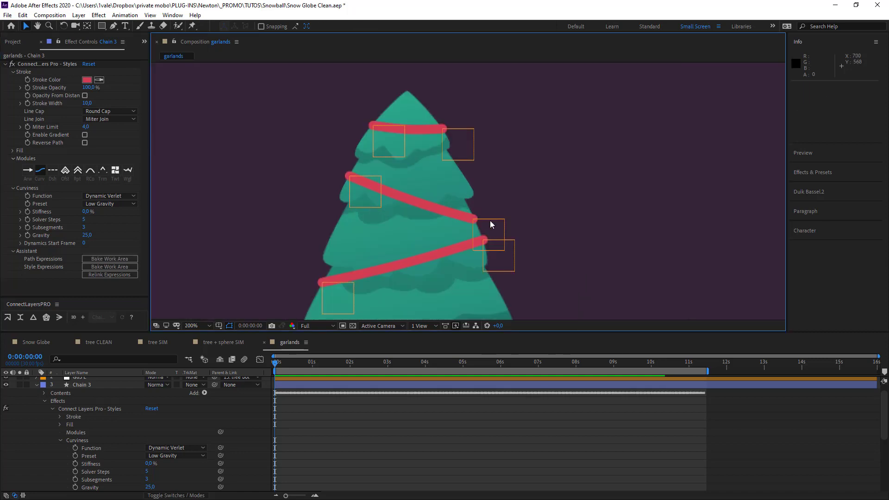
{"action": "left_click", "coordinate": [37, 384]}
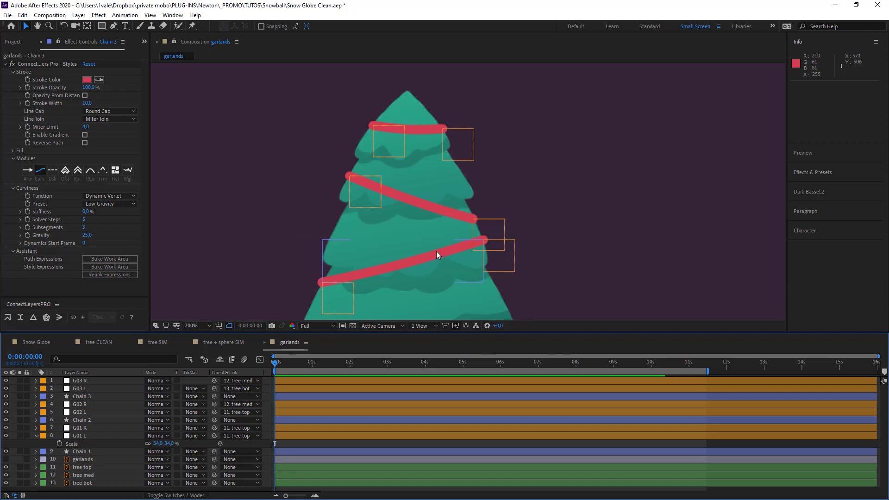
- Apply a Bevel and Emboss layer style to Chain 1, Chain 2 and Chain 3 together
{"action": "left_click", "coordinate": [88, 397]}
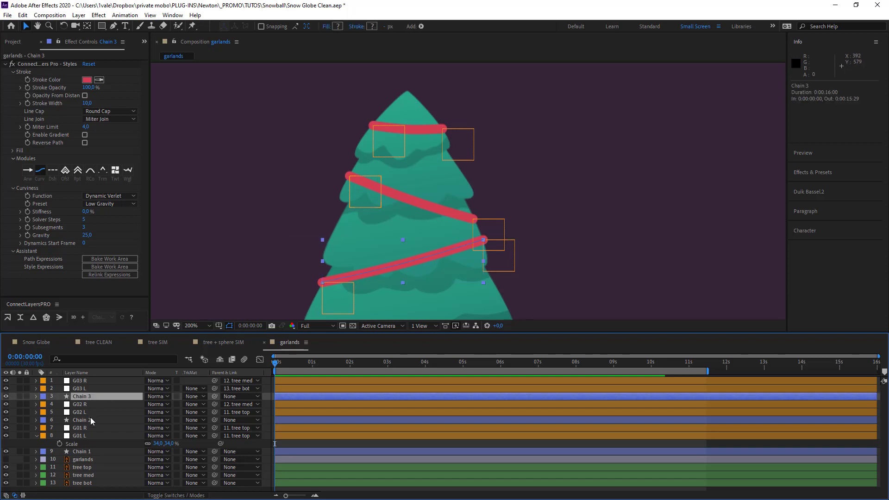
{"action": "left_click", "coordinate": [91, 419], "text": "ctrl"}
{"action": "left_click", "coordinate": [87, 451], "text": "ctrl"}
{"action": "right_click", "coordinate": [96, 419]}
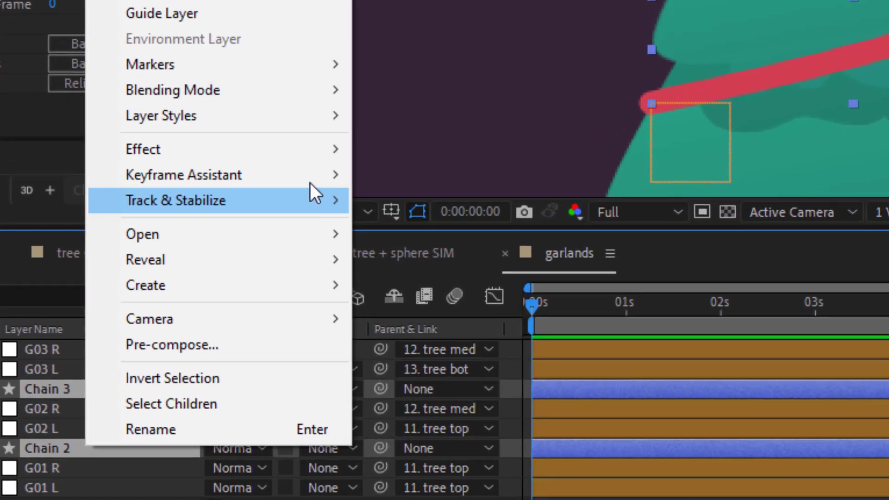
{"action": "mouse_move", "coordinate": [188, 285]}
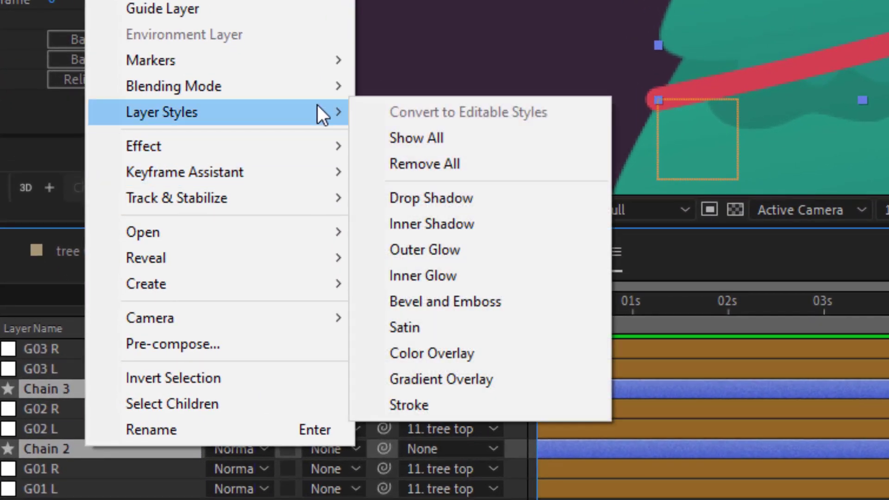
{"action": "left_click", "coordinate": [503, 305]}
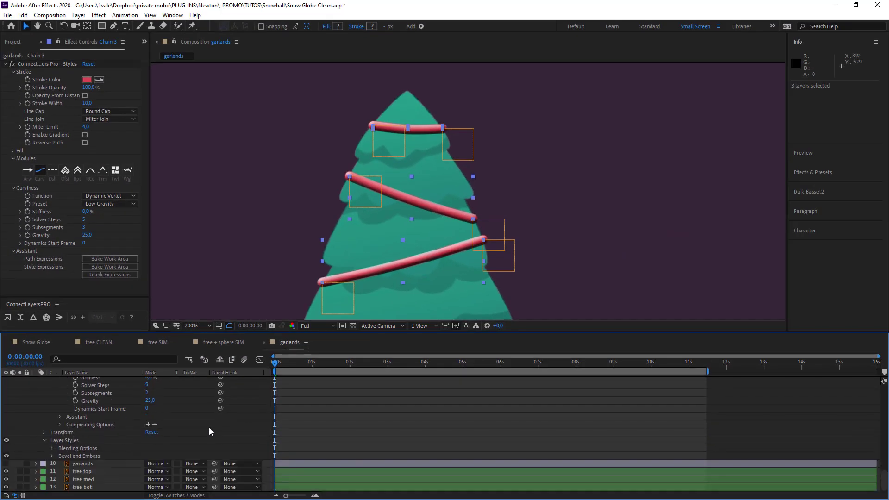
- Set the Highlight Opacity of Chain 1's Bevel and Emboss style to 0%
{"action": "scroll", "coordinate": [232, 433], "scroll_direction": "up", "scroll_amount": 5}
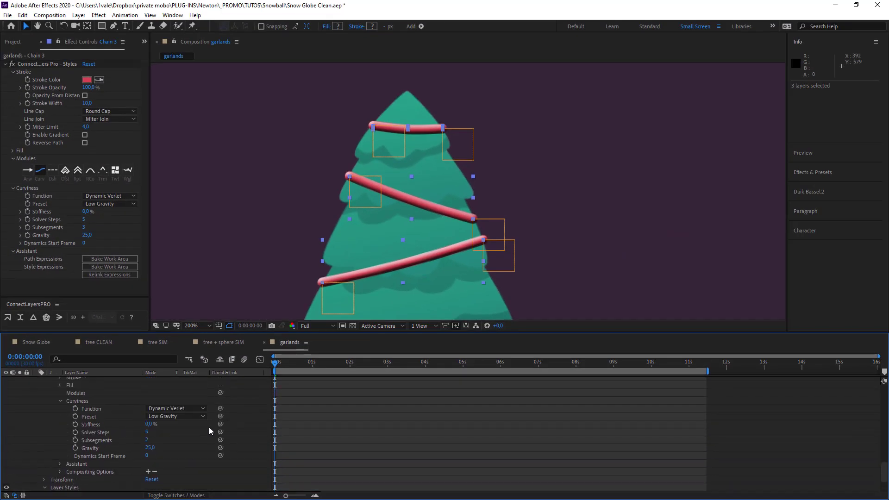
{"action": "scroll", "coordinate": [261, 441], "scroll_direction": "down", "scroll_amount": 4}
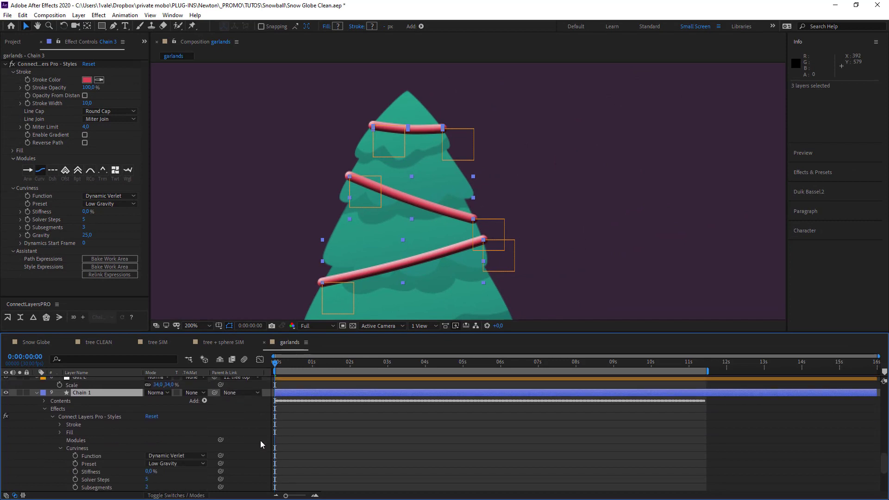
{"action": "scroll", "coordinate": [277, 434], "scroll_direction": "down", "scroll_amount": 2}
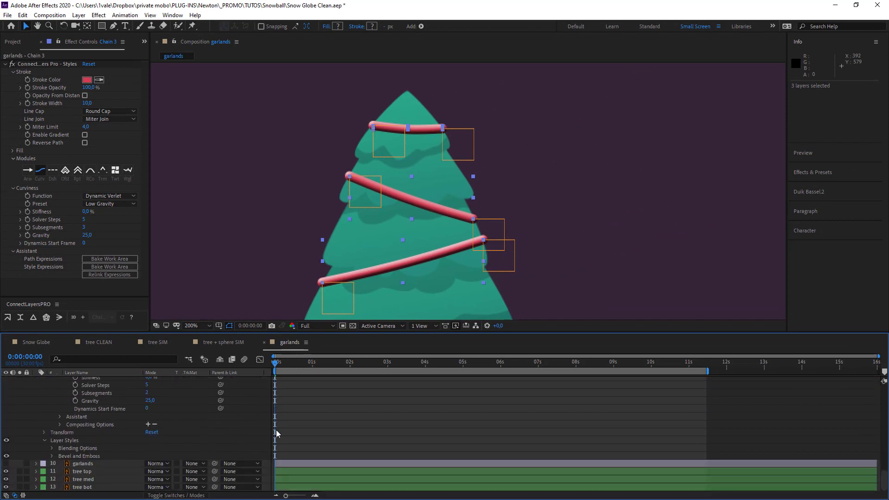
{"action": "left_click", "coordinate": [52, 456]}
{"action": "scroll", "coordinate": [178, 455], "scroll_direction": "down", "scroll_amount": 3}
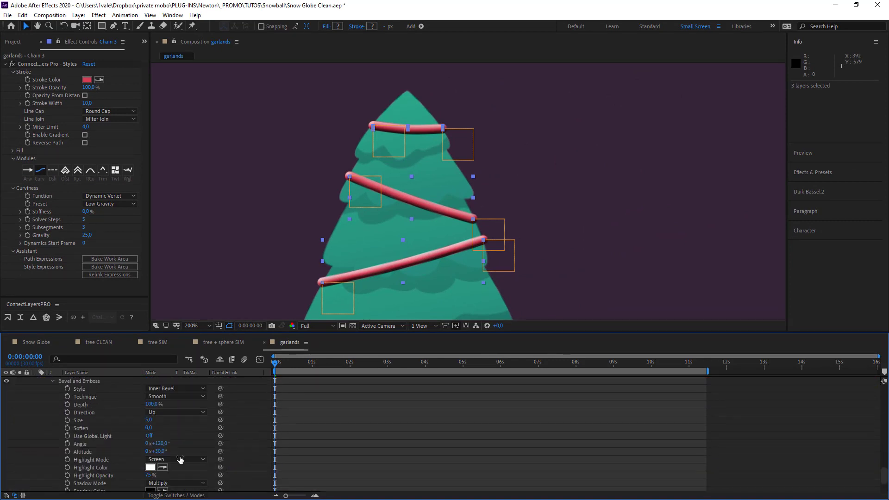
{"action": "left_click", "coordinate": [290, 427]}
{"action": "left_click_drag", "start_coordinate": [141, 474], "coordinate": [59, 469]}
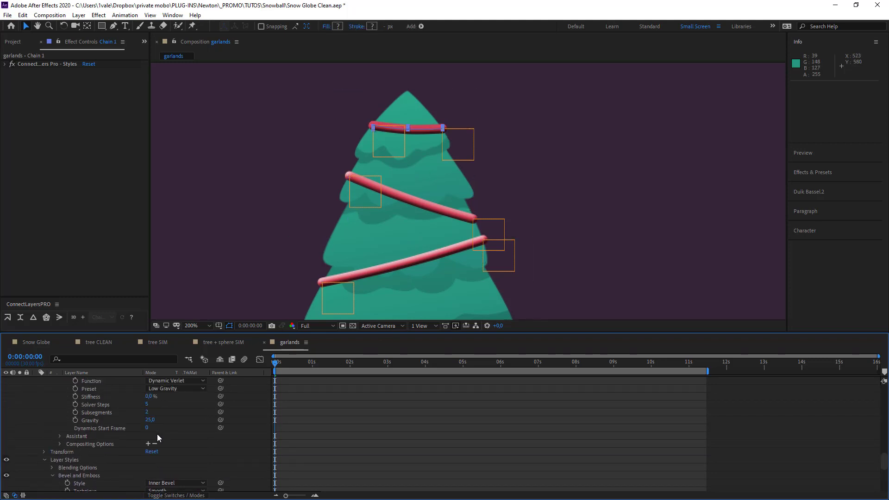
- Change the Shadow Mode of Chain 1's Bevel and Emboss style to Normal
{"action": "scroll", "coordinate": [157, 435], "scroll_direction": "down", "scroll_amount": 2}
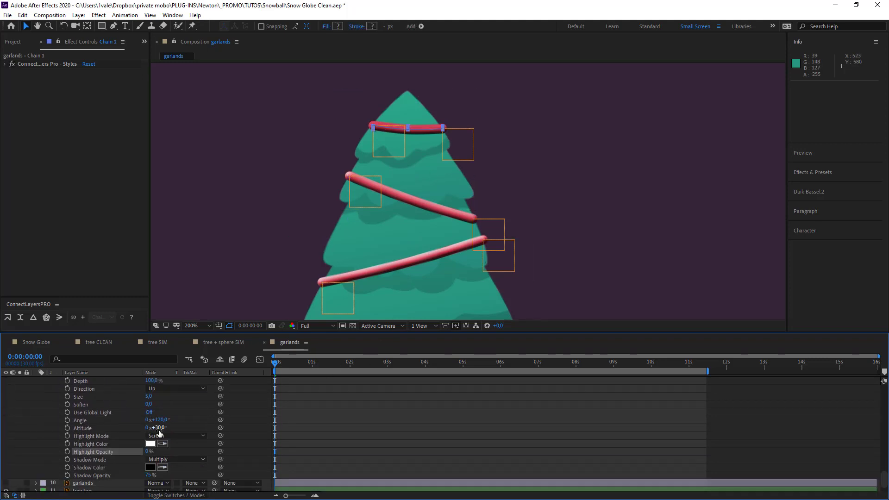
{"action": "left_click", "coordinate": [346, 432]}
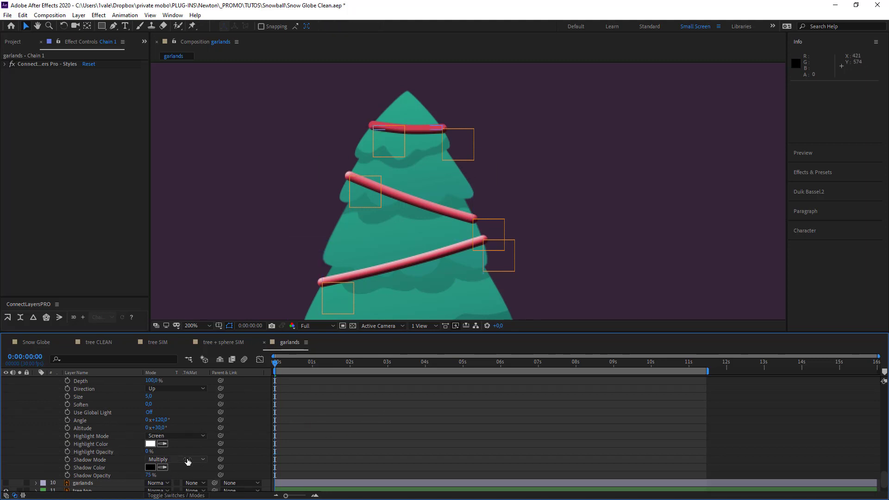
{"action": "left_click", "coordinate": [187, 459]}
{"action": "left_click", "coordinate": [187, 166]}
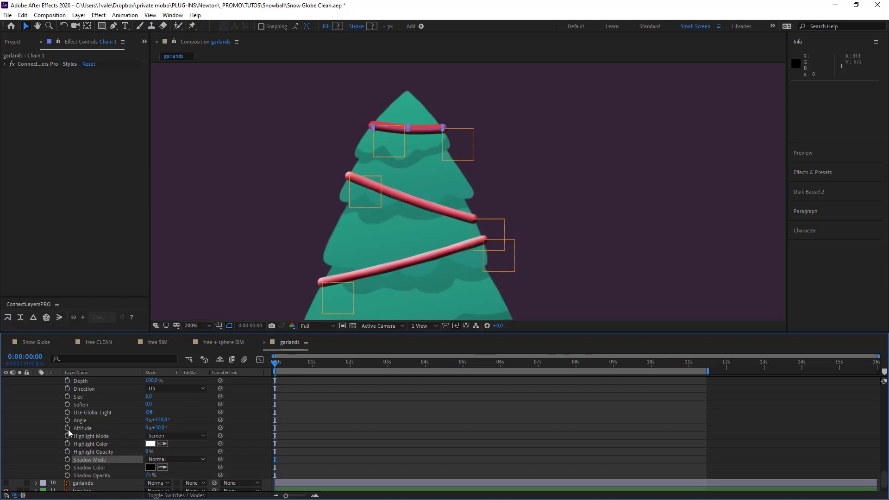
- Collapse the layer properties of Chain 3 and Chain 2 and return to Chain 1's bevel settings
{"action": "scroll", "coordinate": [69, 433], "scroll_direction": "up", "scroll_amount": 15}
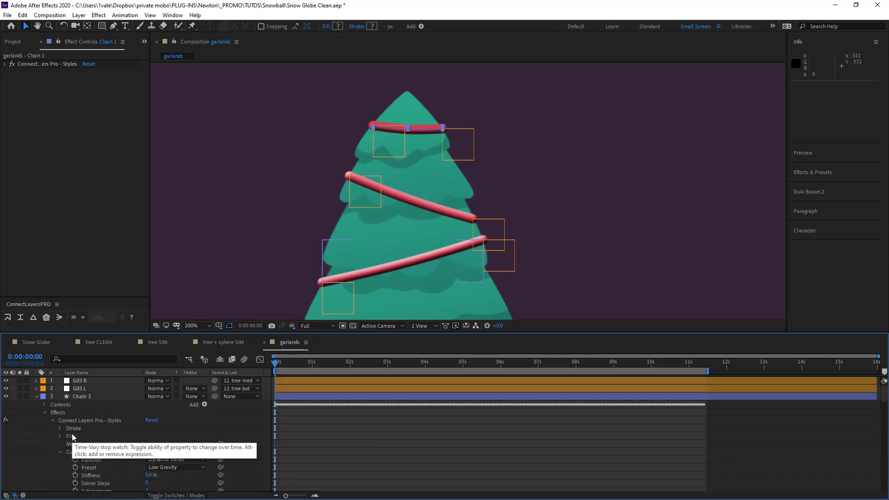
{"action": "left_click", "coordinate": [37, 396]}
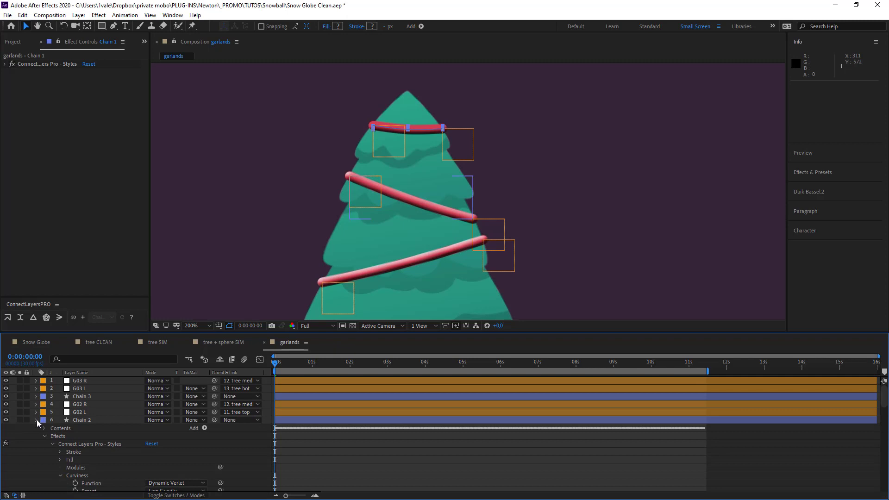
{"action": "scroll", "coordinate": [40, 452], "scroll_direction": "down", "scroll_amount": 10}
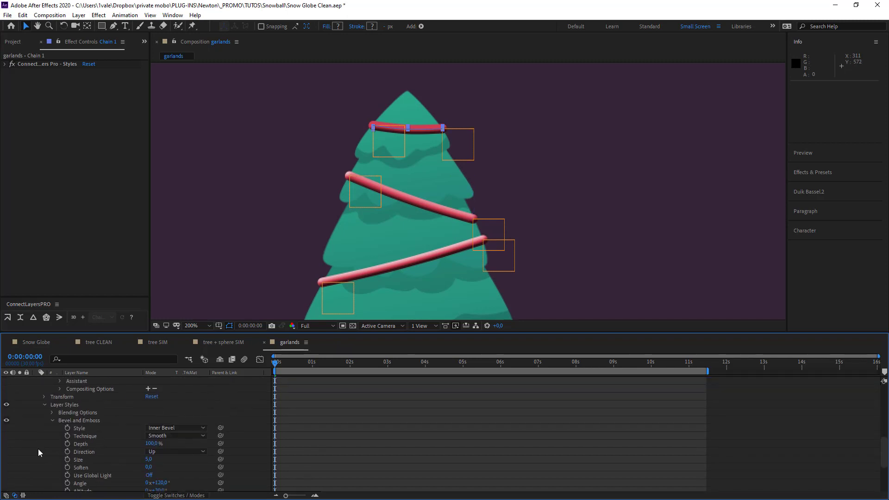
{"action": "scroll", "coordinate": [38, 453], "scroll_direction": "down", "scroll_amount": 5}
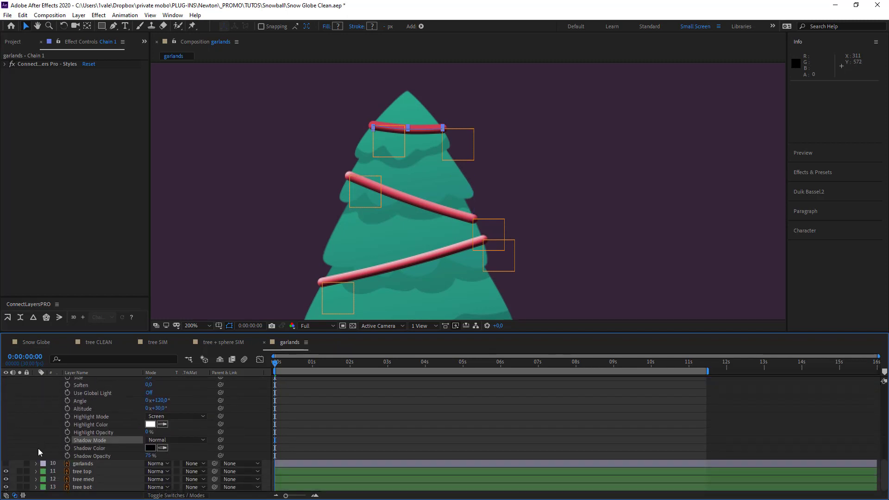
- Sample Chain 1's bevel Shadow Color from the shown garlands artwork's darker red and set Shadow Opacity to 100%
{"action": "left_click", "coordinate": [6, 464]}
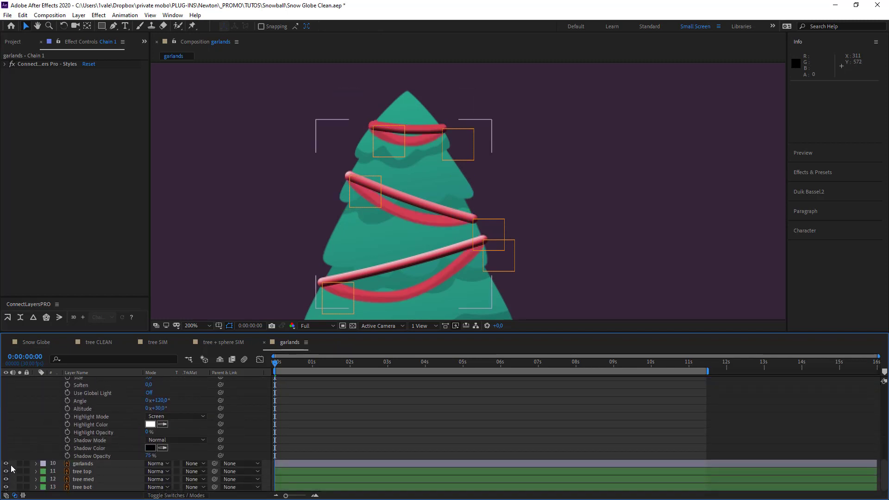
{"action": "left_click", "coordinate": [162, 448]}
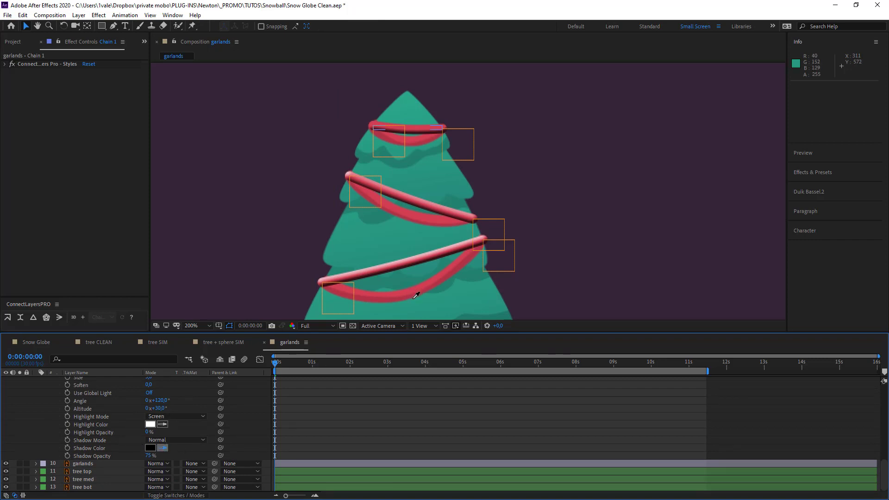
{"action": "left_click", "coordinate": [409, 294]}
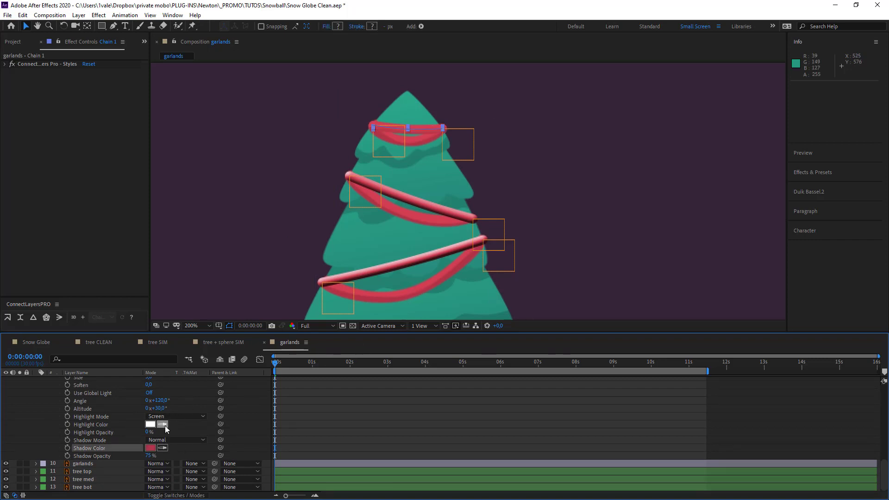
{"action": "left_click_drag", "start_coordinate": [151, 456], "coordinate": [286, 445]}
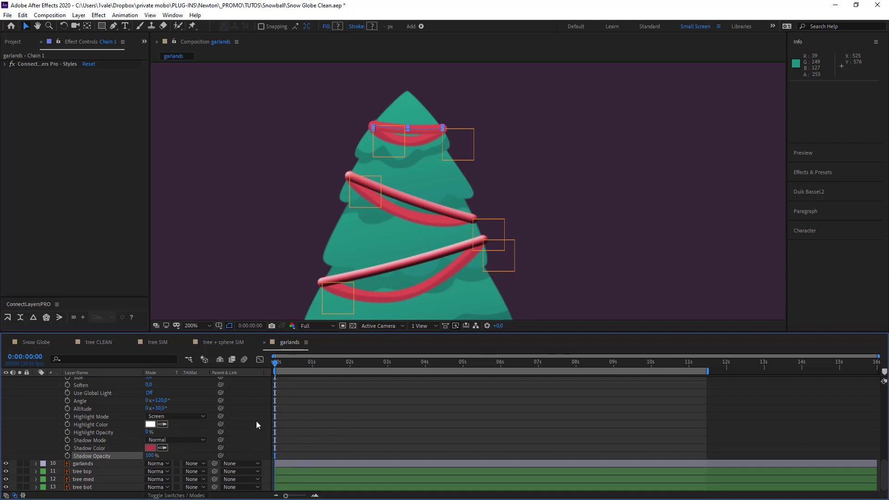
{"action": "scroll", "coordinate": [168, 432], "scroll_direction": "up", "scroll_amount": 3}
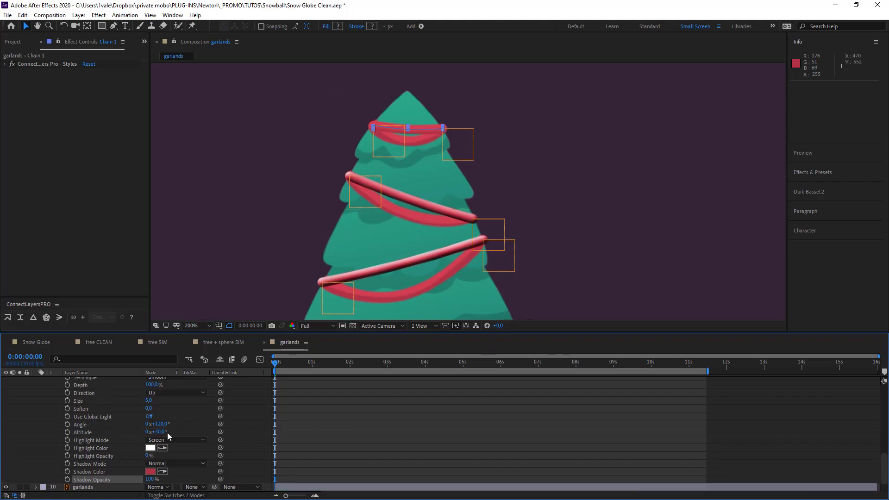
- Set the Technique of Chain 1's Bevel and Emboss to Chisel Hard and check its shading at 0:00:01:13
{"action": "left_click", "coordinate": [188, 393]}
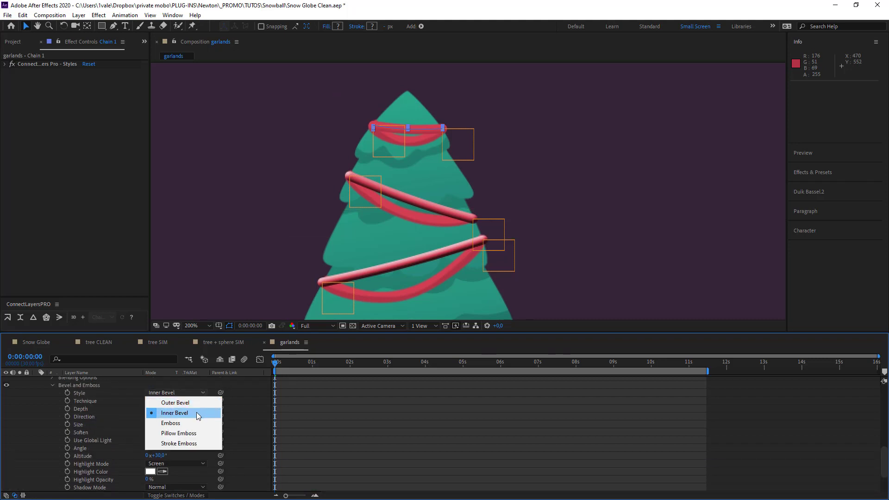
{"action": "left_click", "coordinate": [315, 403]}
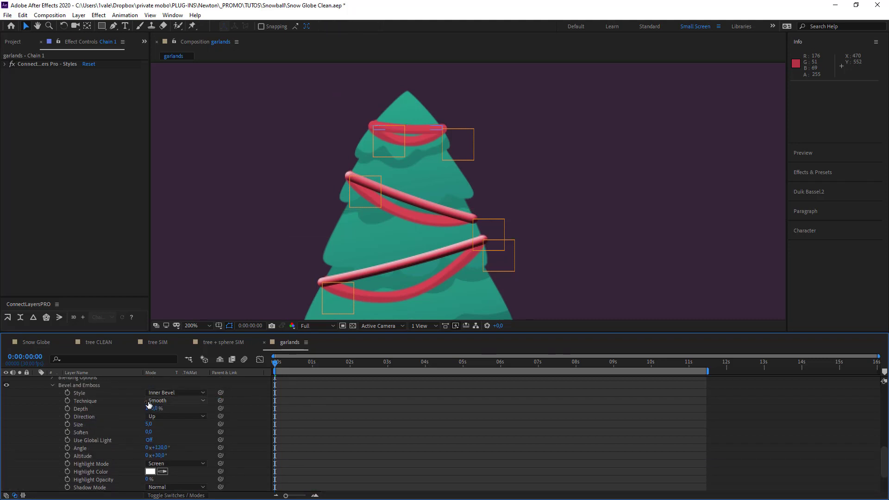
{"action": "left_click", "coordinate": [162, 401]}
{"action": "left_click", "coordinate": [172, 421]}
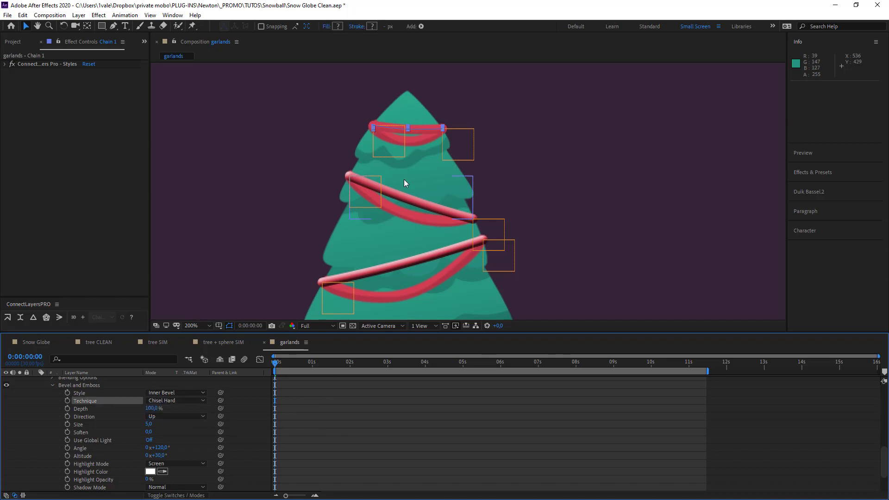
{"action": "left_click_drag", "start_coordinate": [366, 361], "coordinate": [329, 367]}
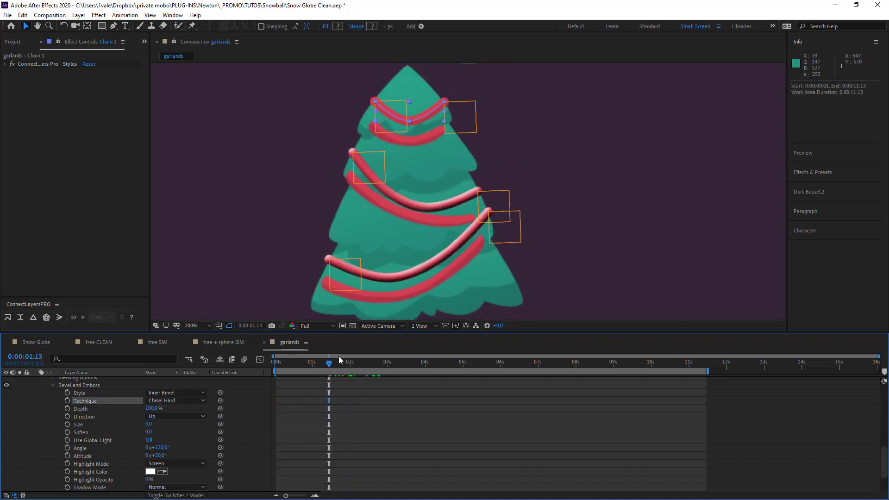
{"action": "left_click", "coordinate": [423, 425]}
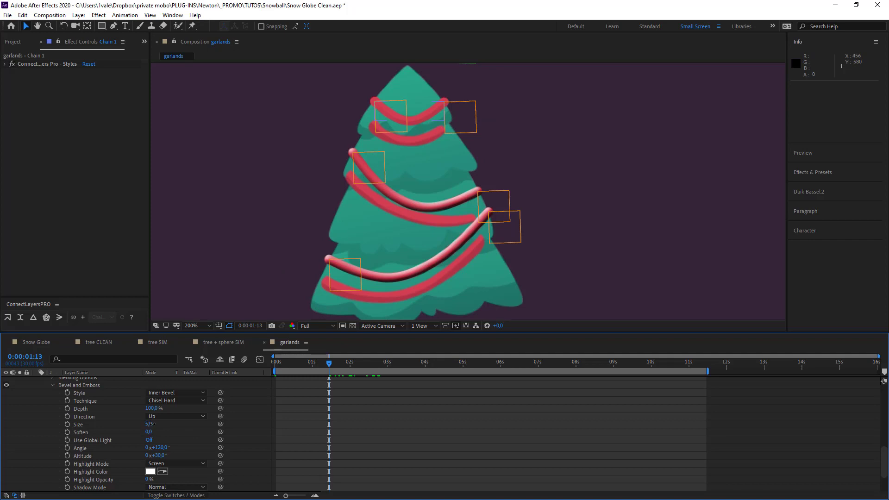
- Raise the Size of Chain 1's Bevel and Emboss style to 75 or more
{"action": "left_click_drag", "start_coordinate": [151, 424], "coordinate": [148, 425]}
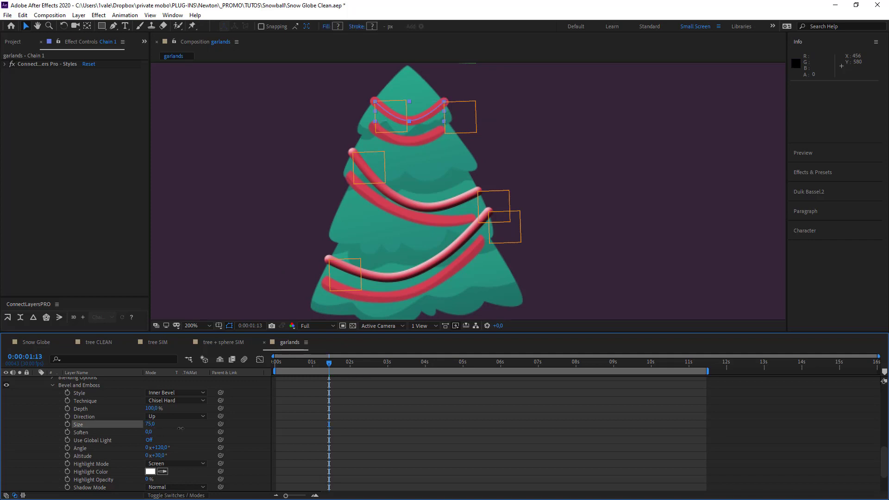
{"action": "left_click", "coordinate": [438, 431]}
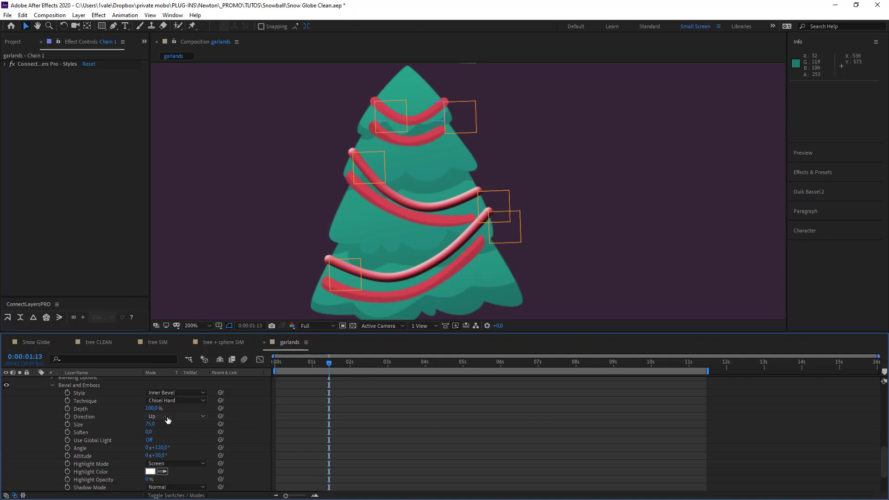
{"action": "left_click_drag", "start_coordinate": [149, 426], "coordinate": [246, 425]}
{"action": "left_click", "coordinate": [460, 424]}
- Copy Chain 1's Bevel and Emboss style onto Chain 2 and Chain 3, with Chain 1's layer properties collapsed
{"action": "scroll", "coordinate": [148, 443], "scroll_direction": "up", "scroll_amount": 4}
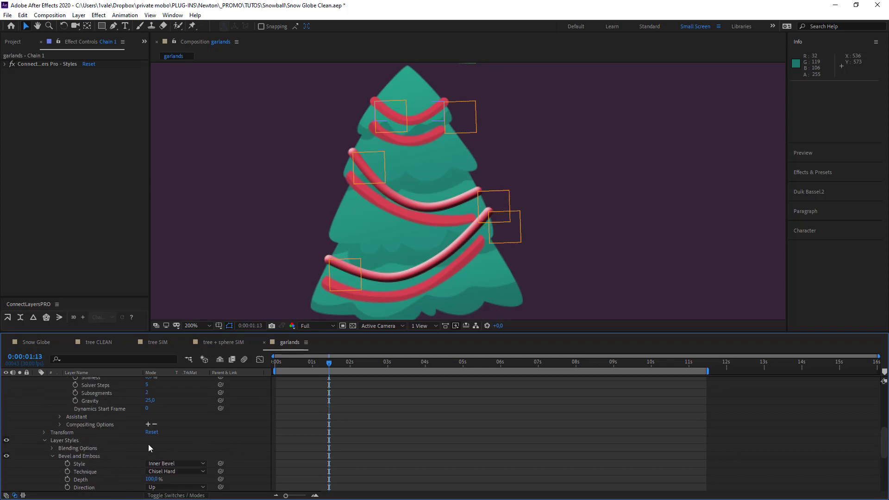
{"action": "left_click", "coordinate": [76, 456]}
{"action": "scroll", "coordinate": [153, 454], "scroll_direction": "down", "scroll_amount": 3}
{"action": "scroll", "coordinate": [189, 452], "scroll_direction": "up", "scroll_amount": 5}
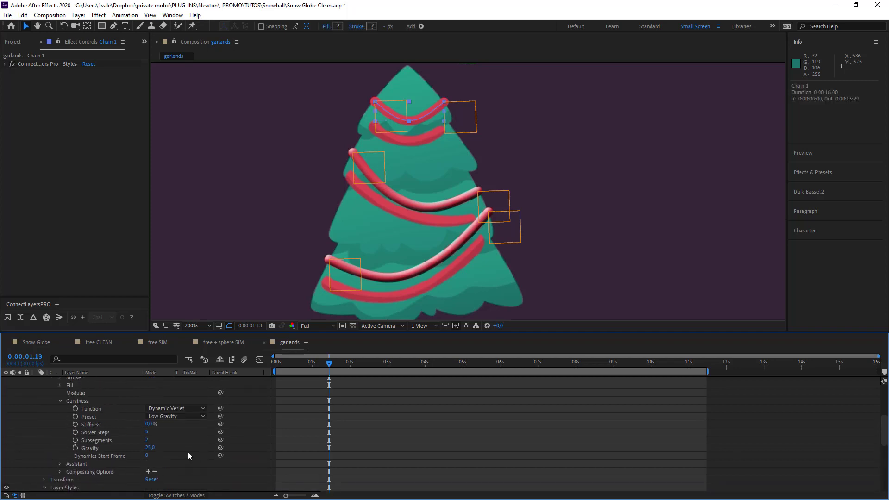
{"action": "scroll", "coordinate": [96, 440], "scroll_direction": "up", "scroll_amount": 5}
{"action": "left_click", "coordinate": [36, 451]}
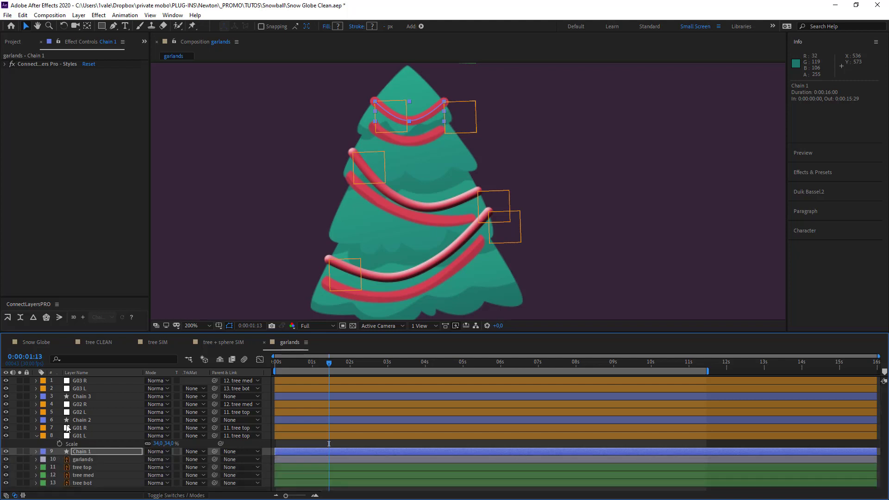
{"action": "left_click", "coordinate": [81, 421]}
{"action": "left_click", "coordinate": [88, 397]}
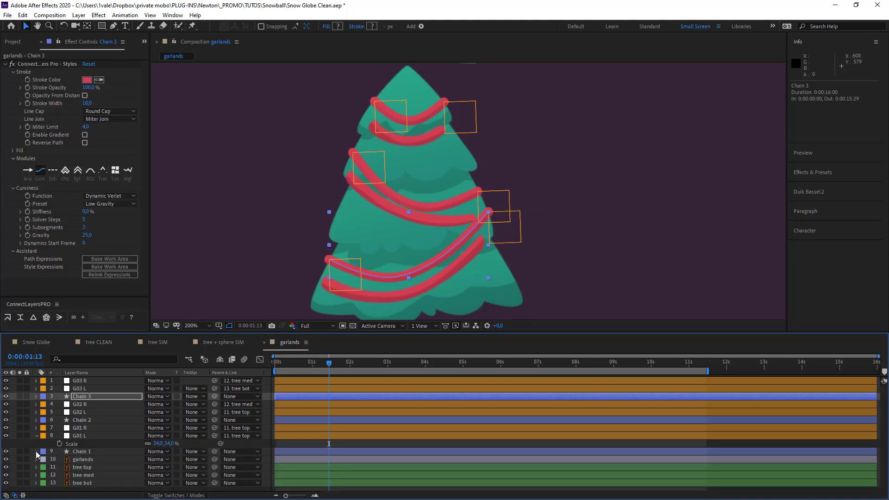
- Hide the original garlands artwork and turn the tree top, tree med and tree bot layers into guide layers
{"action": "left_click", "coordinate": [6, 460]}
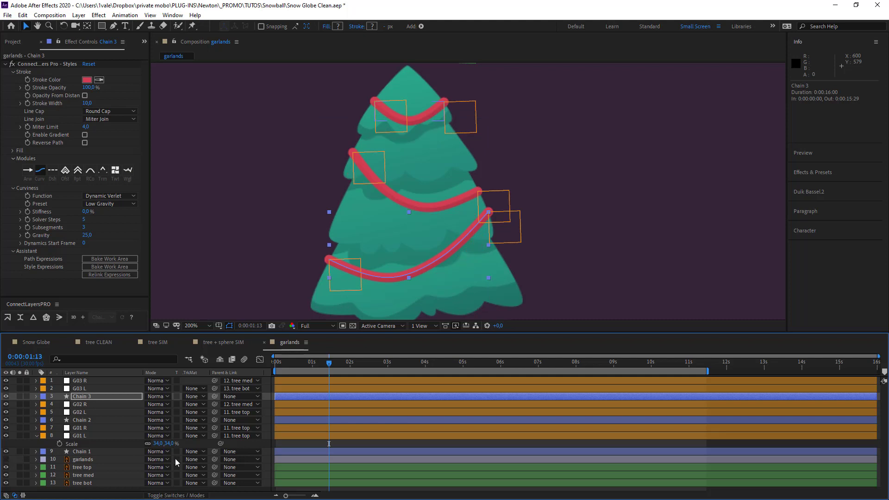
{"action": "key", "text": "KP_1"}
{"action": "key", "text": "KP_1"}
{"action": "left_click", "coordinate": [87, 483], "text": "shift"}
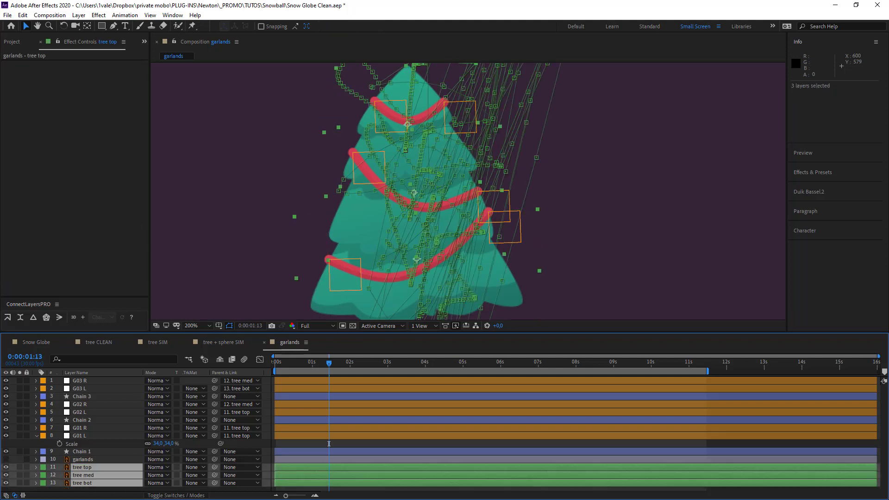
{"action": "right_click", "coordinate": [80, 477]}
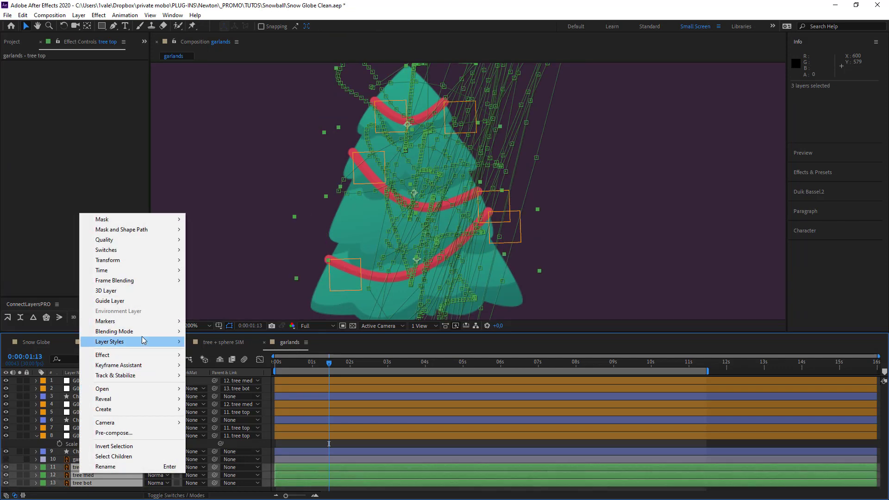
{"action": "left_click", "coordinate": [130, 300]}
{"action": "left_click", "coordinate": [586, 240]}
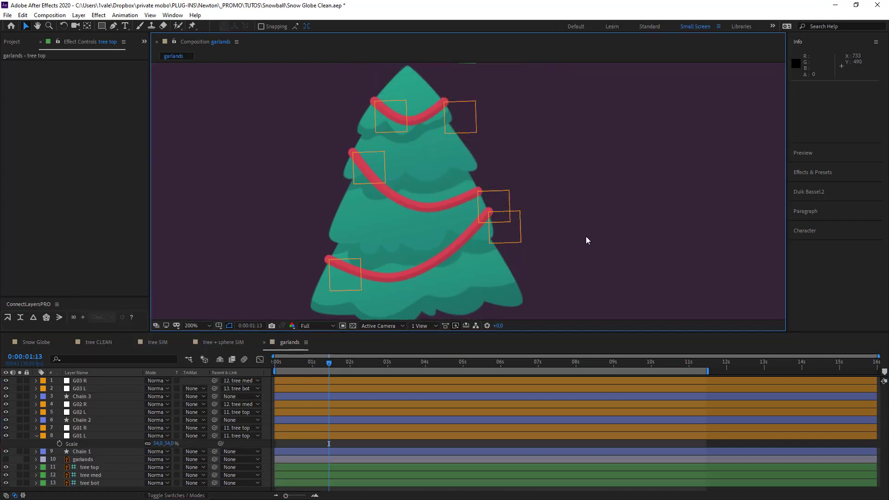
- Open the Snow Globe composition and hide its original garlands artwork layer
{"action": "left_click", "coordinate": [44, 344]}
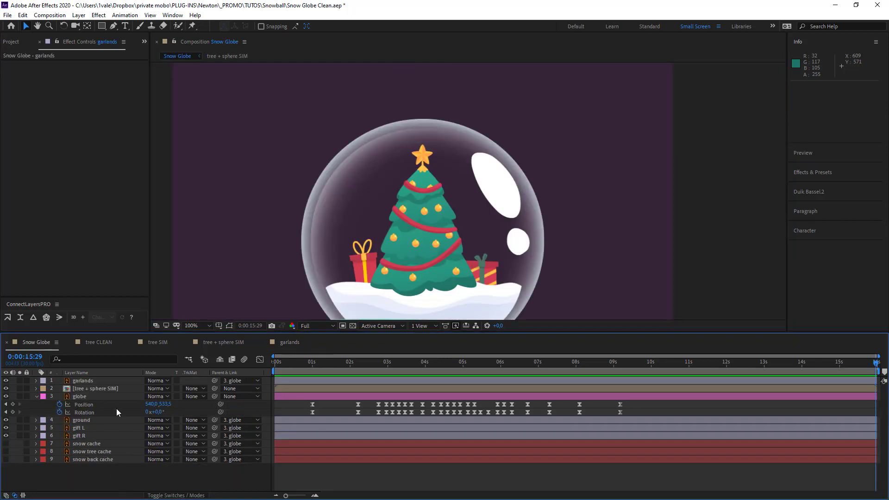
{"action": "left_click", "coordinate": [109, 390]}
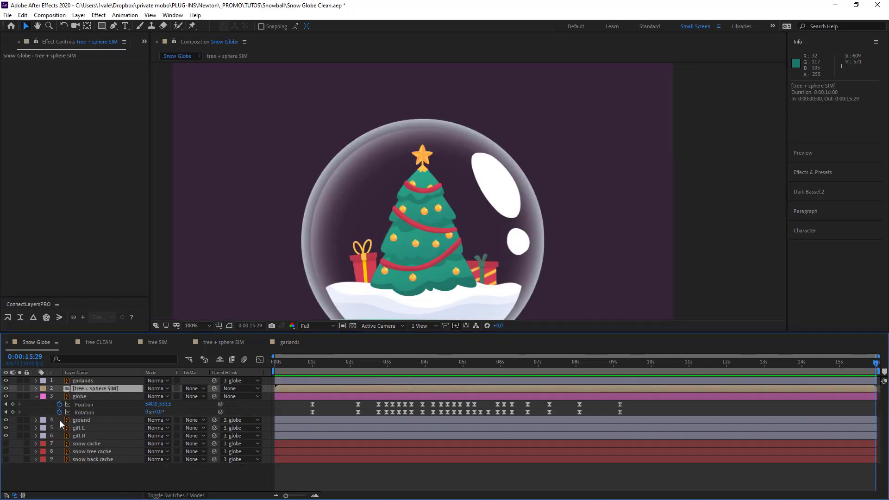
{"action": "left_click", "coordinate": [84, 382]}
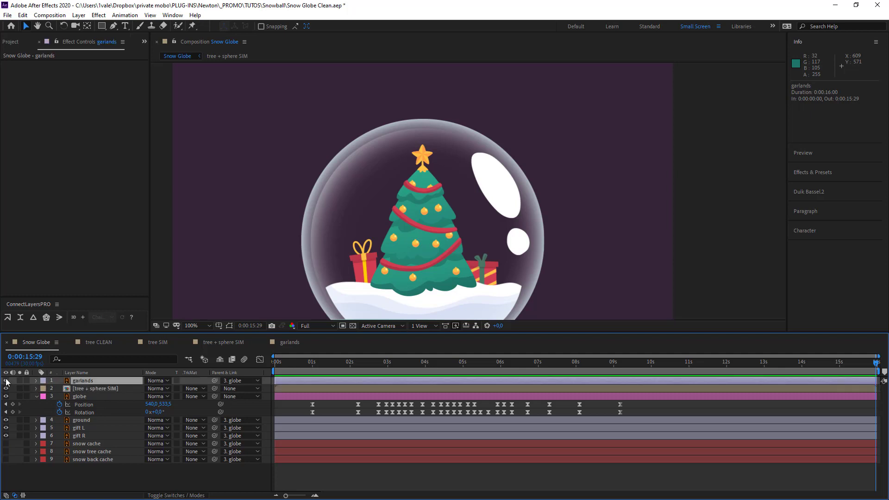
{"action": "left_click", "coordinate": [6, 380]}
- Duplicate the tree + sphere SIM layer and replace the upper copy's source with the garlands composition
{"action": "left_click", "coordinate": [102, 390]}
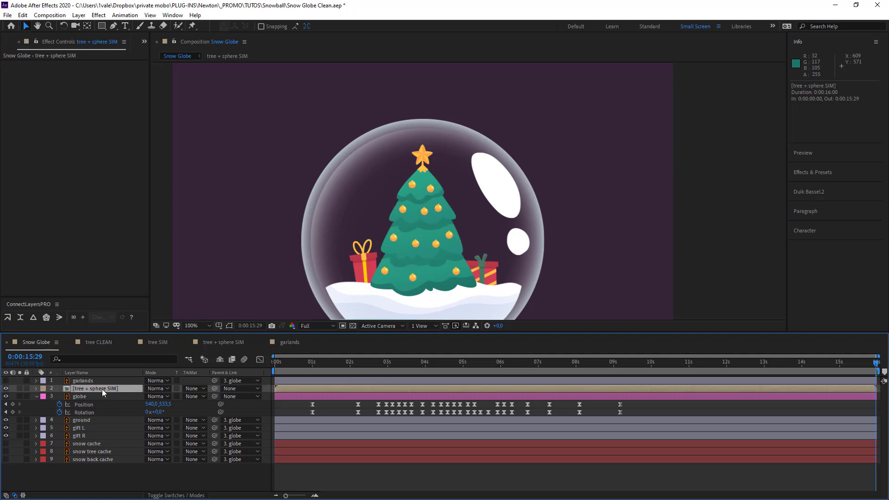
{"action": "key", "text": "ctrl+d"}
{"action": "left_click", "coordinate": [7, 42]}
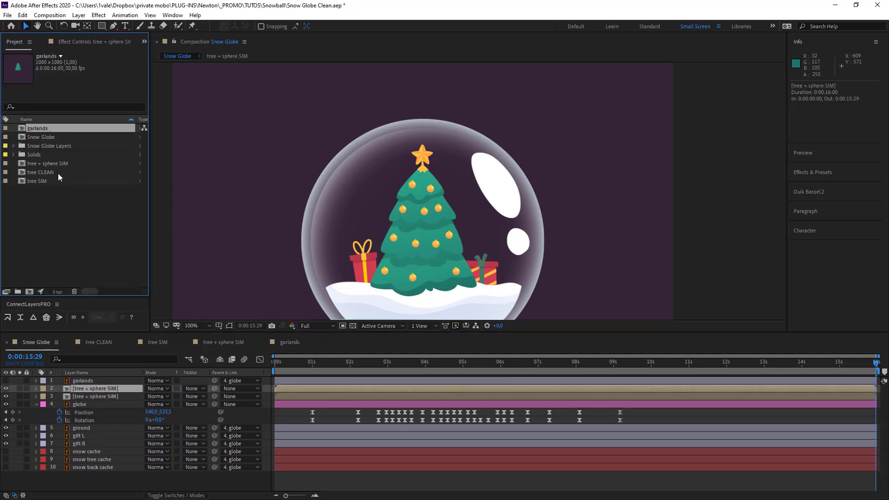
{"action": "left_click_drag", "start_coordinate": [45, 126], "coordinate": [136, 395]}
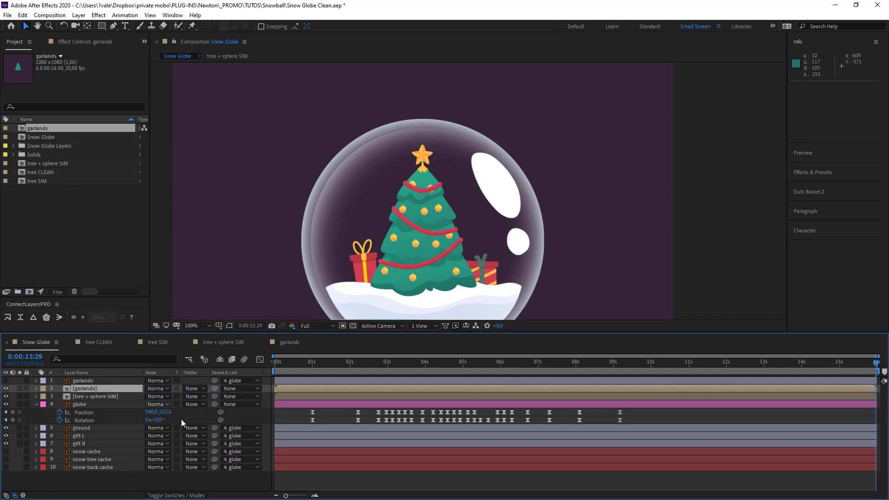
- Preview the Snow Globe animation and examine how far the garlands swing between 0:00:04:00 and 0:00:04:22
{"action": "left_click", "coordinate": [338, 483]}
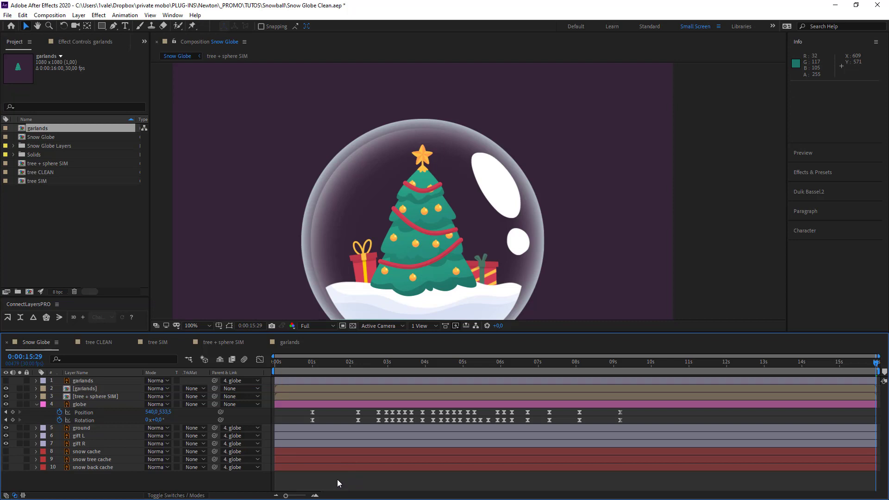
{"action": "key", "text": "space"}
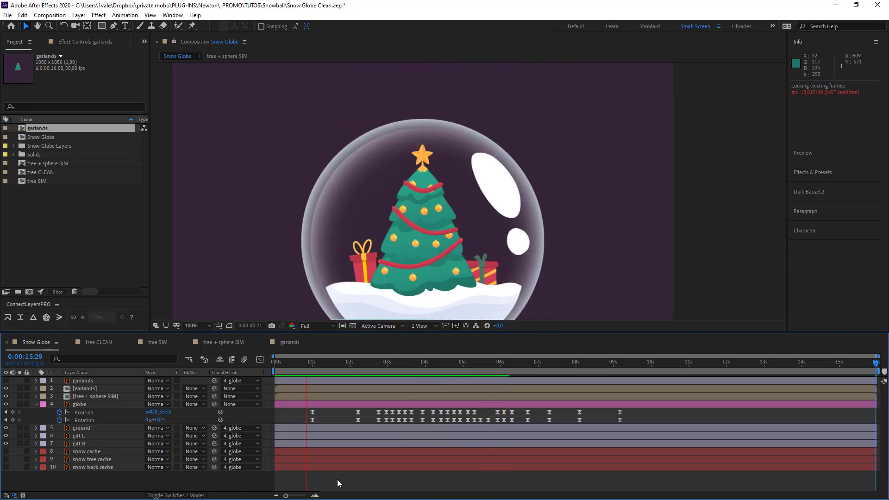
{"action": "left_click_drag", "start_coordinate": [430, 360], "coordinate": [453, 377]}
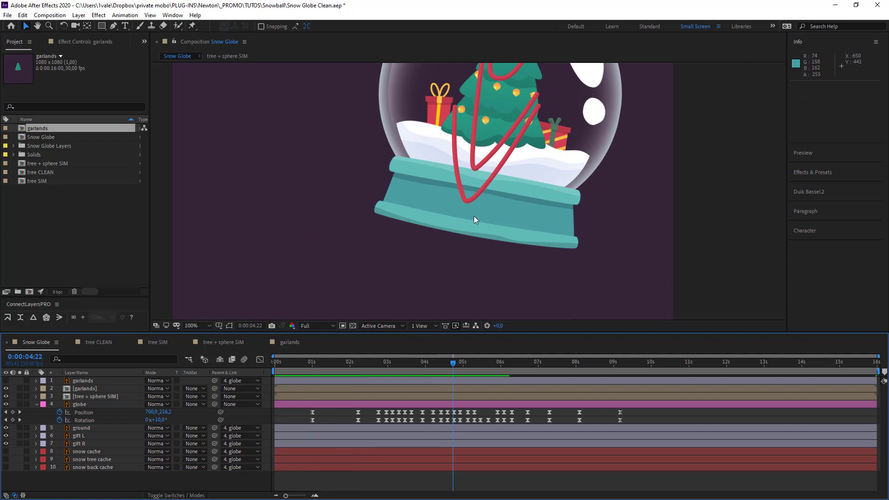
{"action": "scroll", "coordinate": [474, 216], "scroll_direction": "up", "scroll_amount": 2}
{"action": "scroll", "coordinate": [474, 216], "scroll_direction": "down", "scroll_amount": 4}
{"action": "left_click_drag", "start_coordinate": [470, 230], "coordinate": [488, 219]}
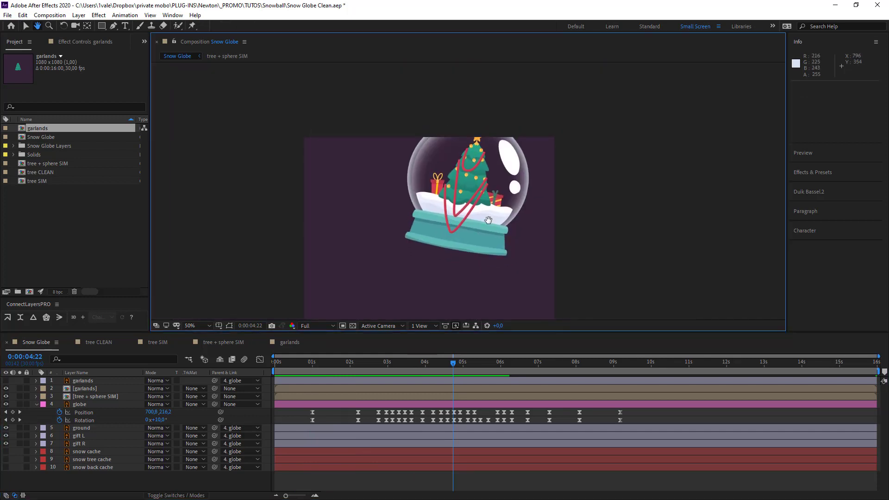
{"action": "key", "text": "v"}
{"action": "mouse_move", "coordinate": [440, 361]}
{"action": "left_mouse_down"}
{"action": "mouse_move", "coordinate": [363, 361]}
{"action": "mouse_move", "coordinate": [425, 361]}
{"action": "left_mouse_up"}
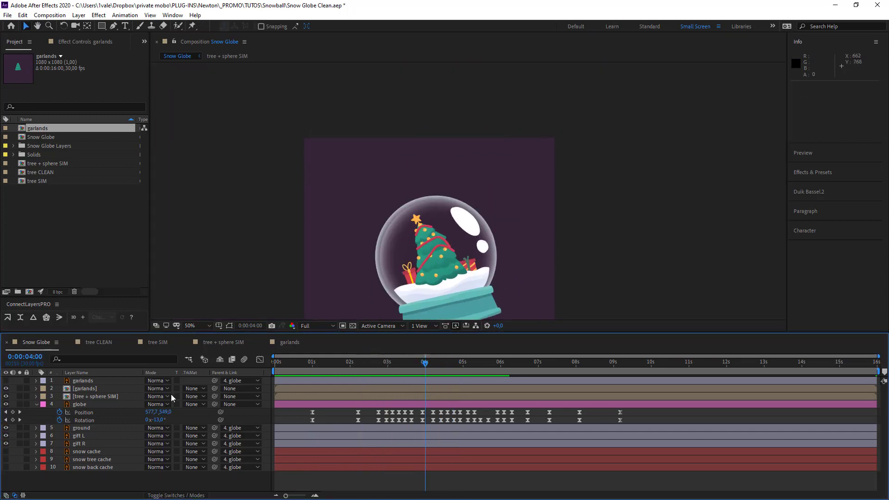
{"action": "left_click", "coordinate": [93, 464]}
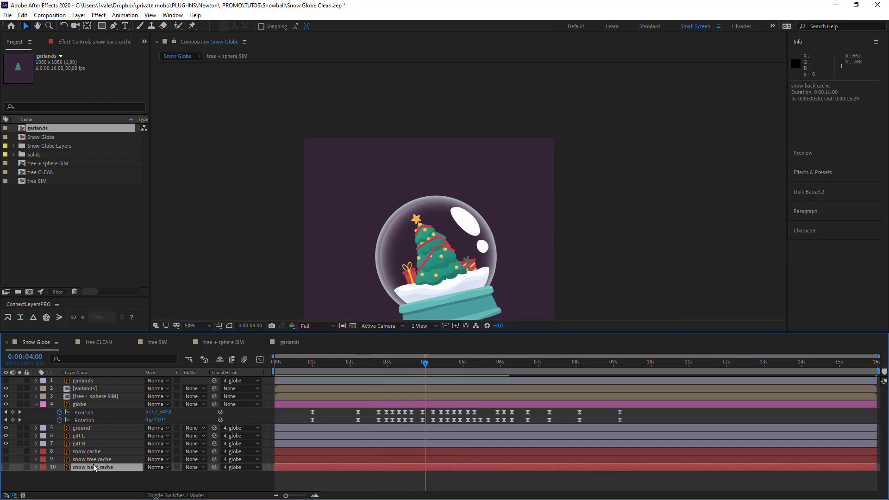
{"action": "left_click", "coordinate": [6, 467]}
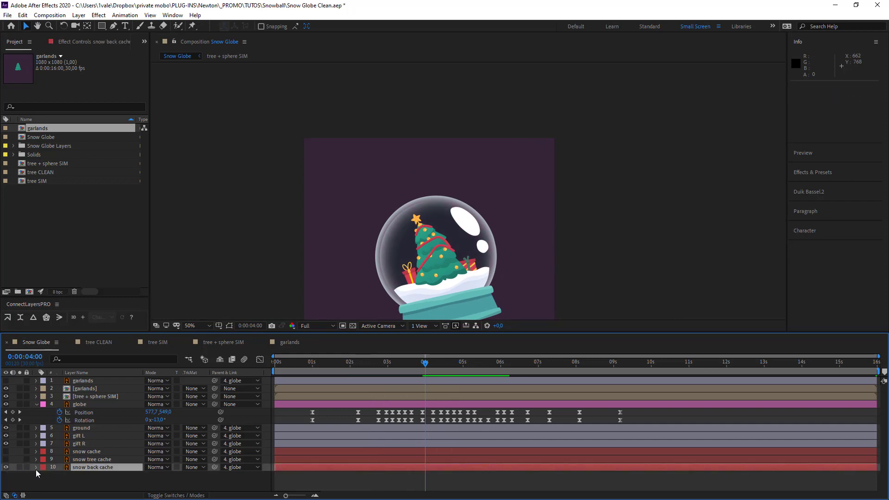
{"action": "left_click_drag", "start_coordinate": [87, 466], "coordinate": [108, 391]}
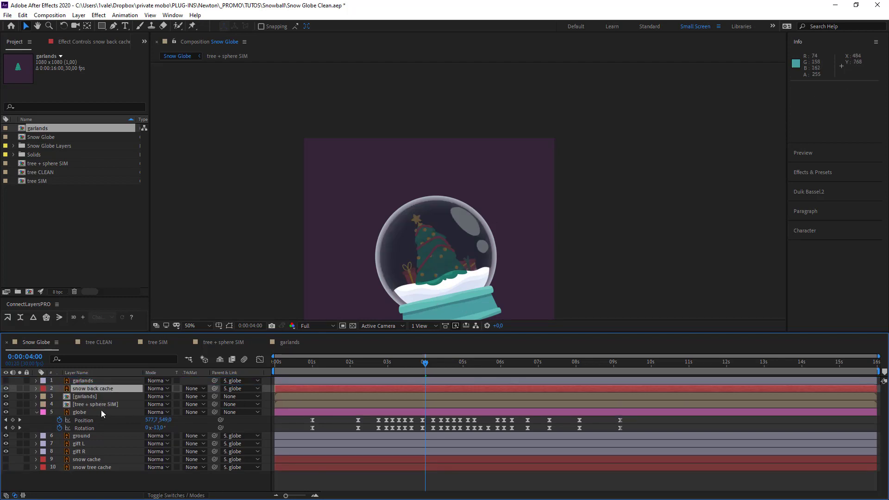
{"action": "key", "text": "ctrl+z"}
- Move the snow cache layer directly above the garlands composition layer and use it as that layer's Alpha Matte
{"action": "left_click", "coordinate": [85, 452]}
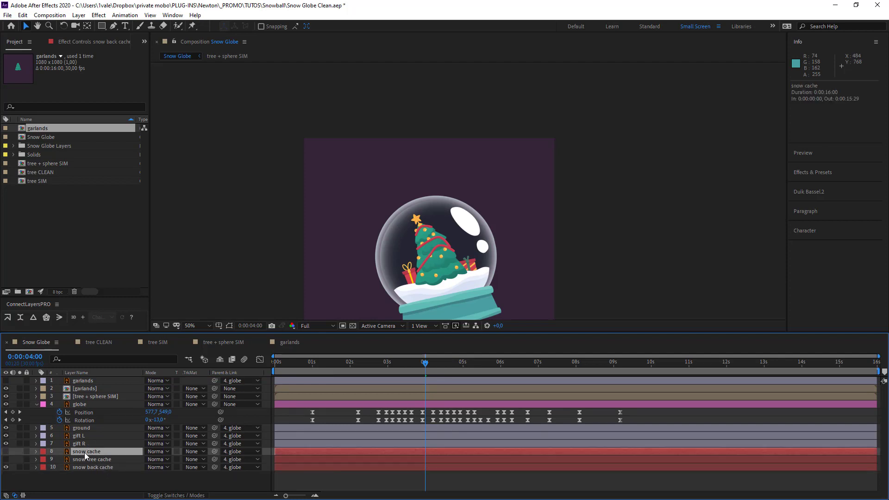
{"action": "key", "text": "F2"}
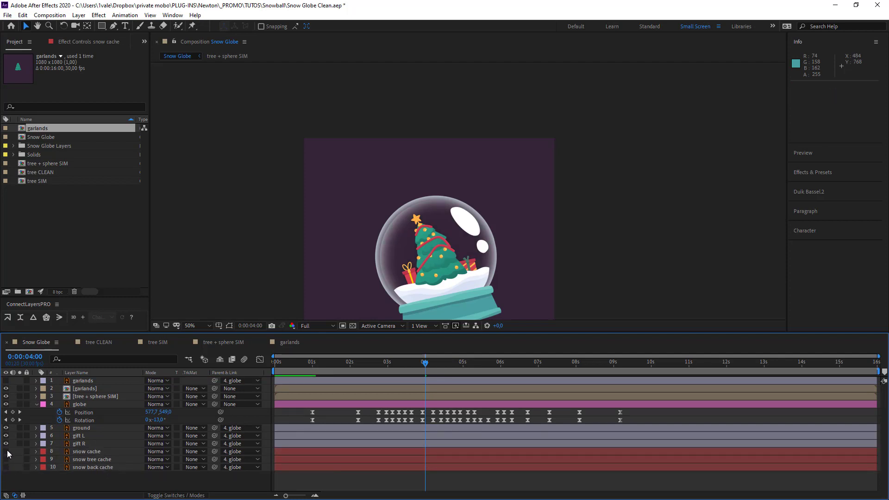
{"action": "left_click_drag", "start_coordinate": [85, 452], "coordinate": [95, 388]}
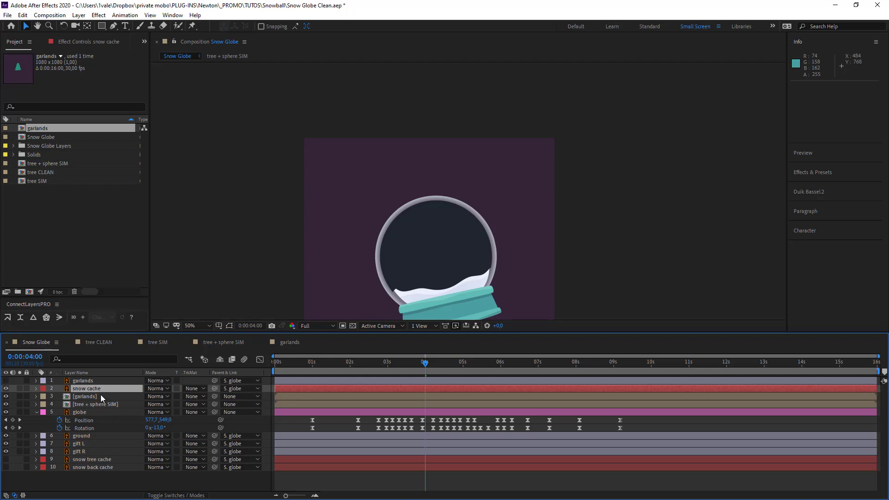
{"action": "left_click", "coordinate": [101, 396]}
{"action": "left_click", "coordinate": [199, 395]}
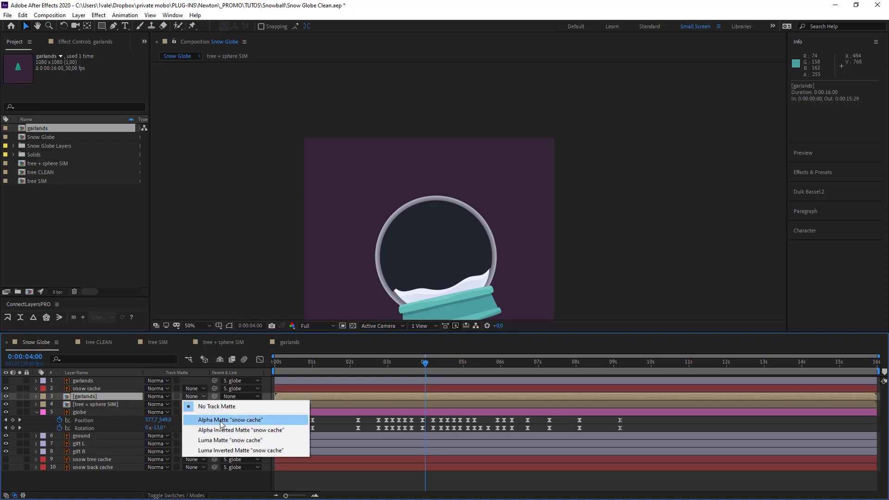
{"action": "left_click", "coordinate": [221, 421]}
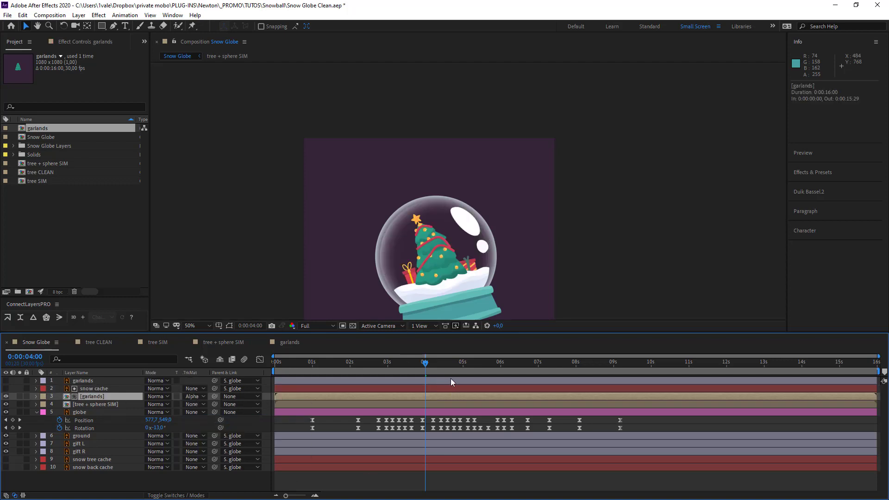
- Examine the matted garlands during the shake up to 0:00:04:21 and play the composition from its first frame
{"action": "left_click_drag", "start_coordinate": [430, 364], "coordinate": [446, 371]}
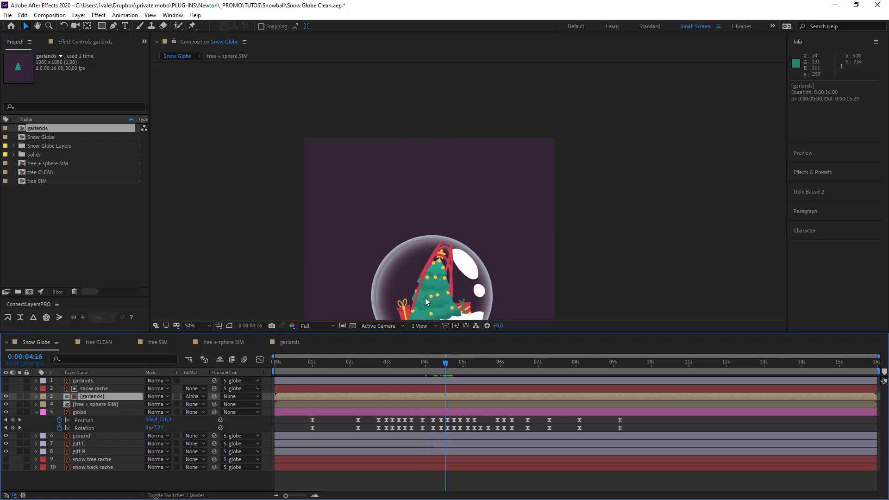
{"action": "left_click_drag", "start_coordinate": [426, 302], "coordinate": [438, 228]}
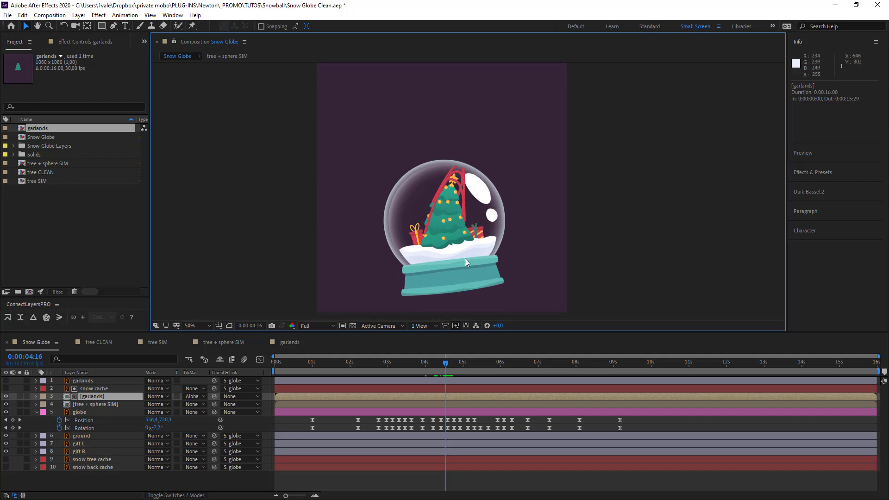
{"action": "left_click_drag", "start_coordinate": [451, 368], "coordinate": [451, 369]}
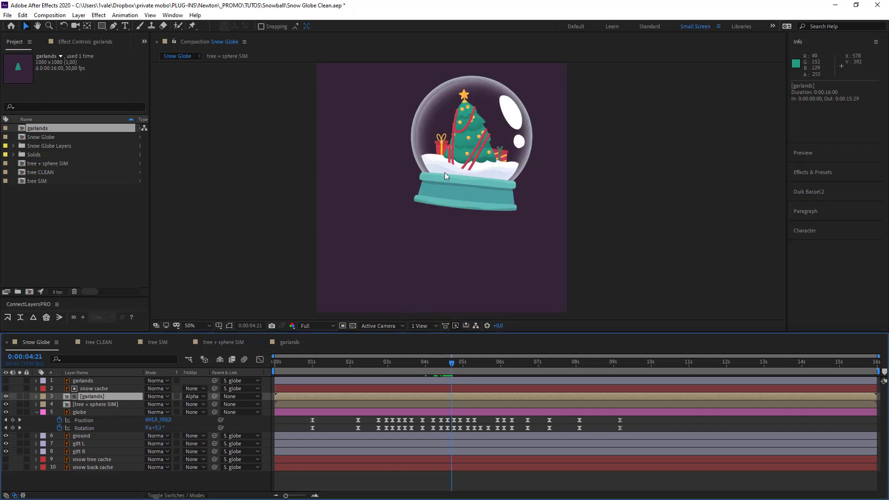
{"action": "key", "text": "Home"}
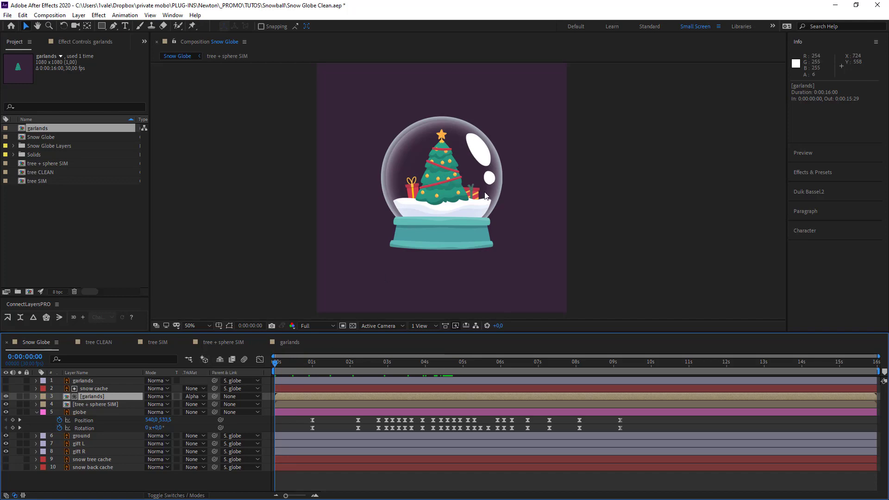
{"action": "scroll", "coordinate": [475, 202], "scroll_direction": "up", "scroll_amount": 2}
{"action": "left_click_drag", "start_coordinate": [475, 203], "coordinate": [465, 214]}
{"action": "scroll", "coordinate": [465, 214], "scroll_direction": "down", "scroll_amount": 2}
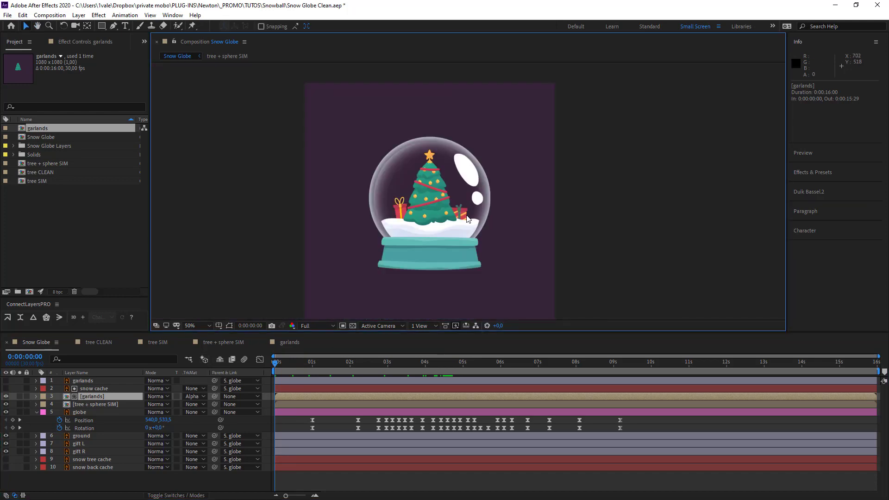
{"action": "key", "text": "space"}
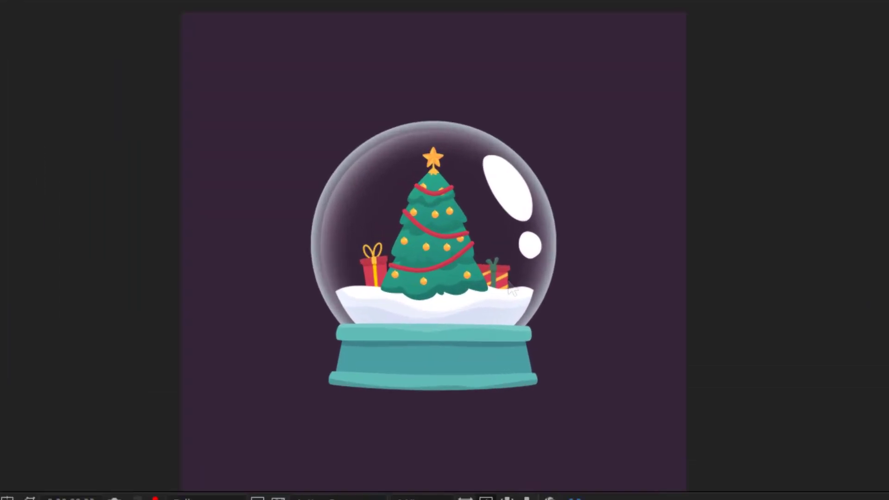